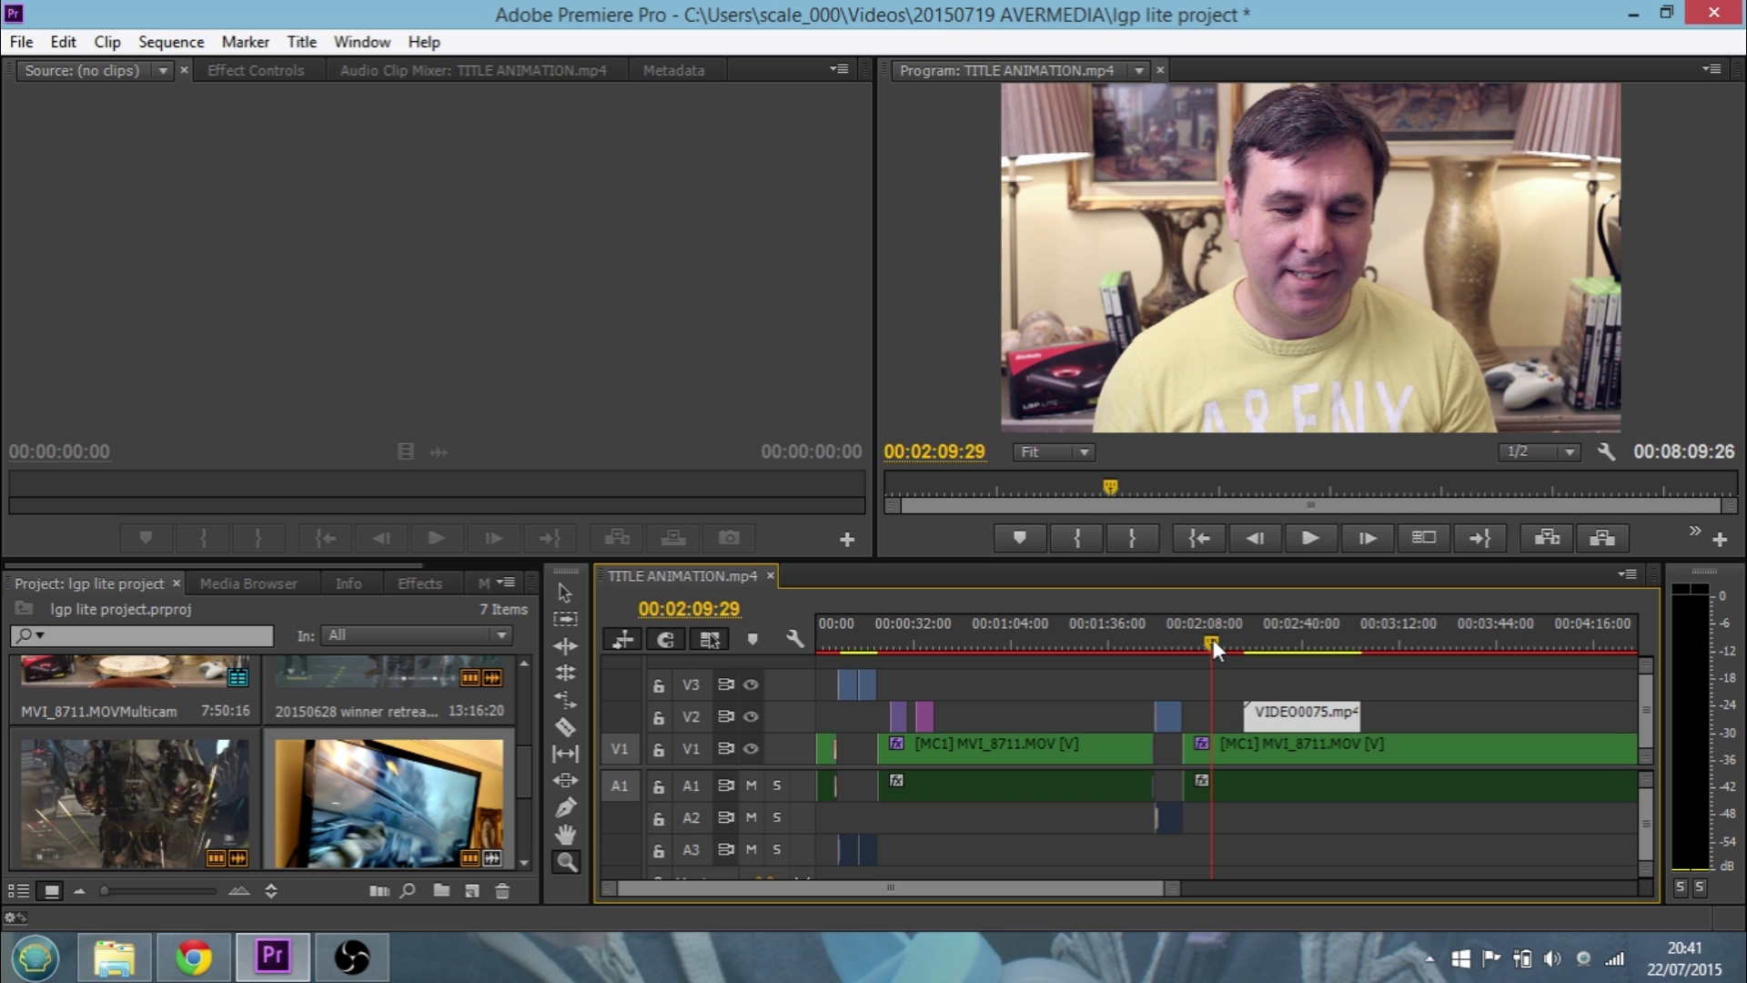
Step: Scrub the playhead to about 00:02:41:28, over the VIDEO0075.mp4 clip on V2
{"action": "left_click_drag", "start_coordinate": [1213, 639], "coordinate": [1234, 638]}
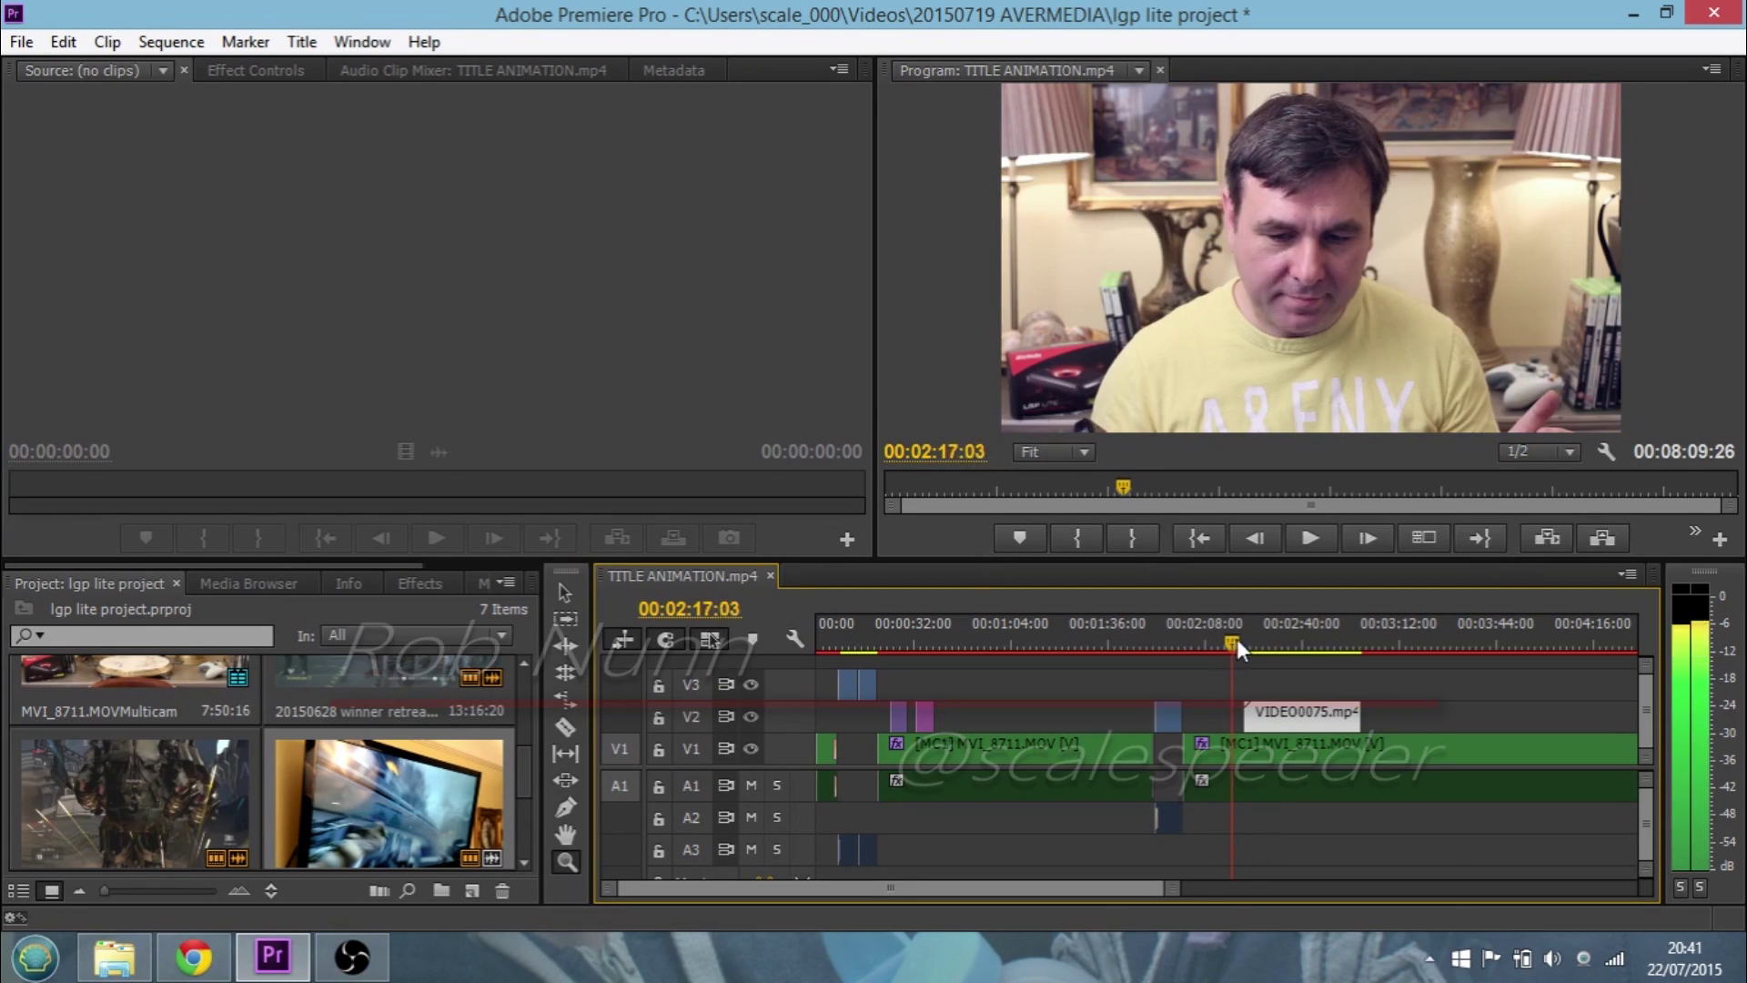
{"action": "left_click_drag", "start_coordinate": [1235, 639], "coordinate": [1309, 644]}
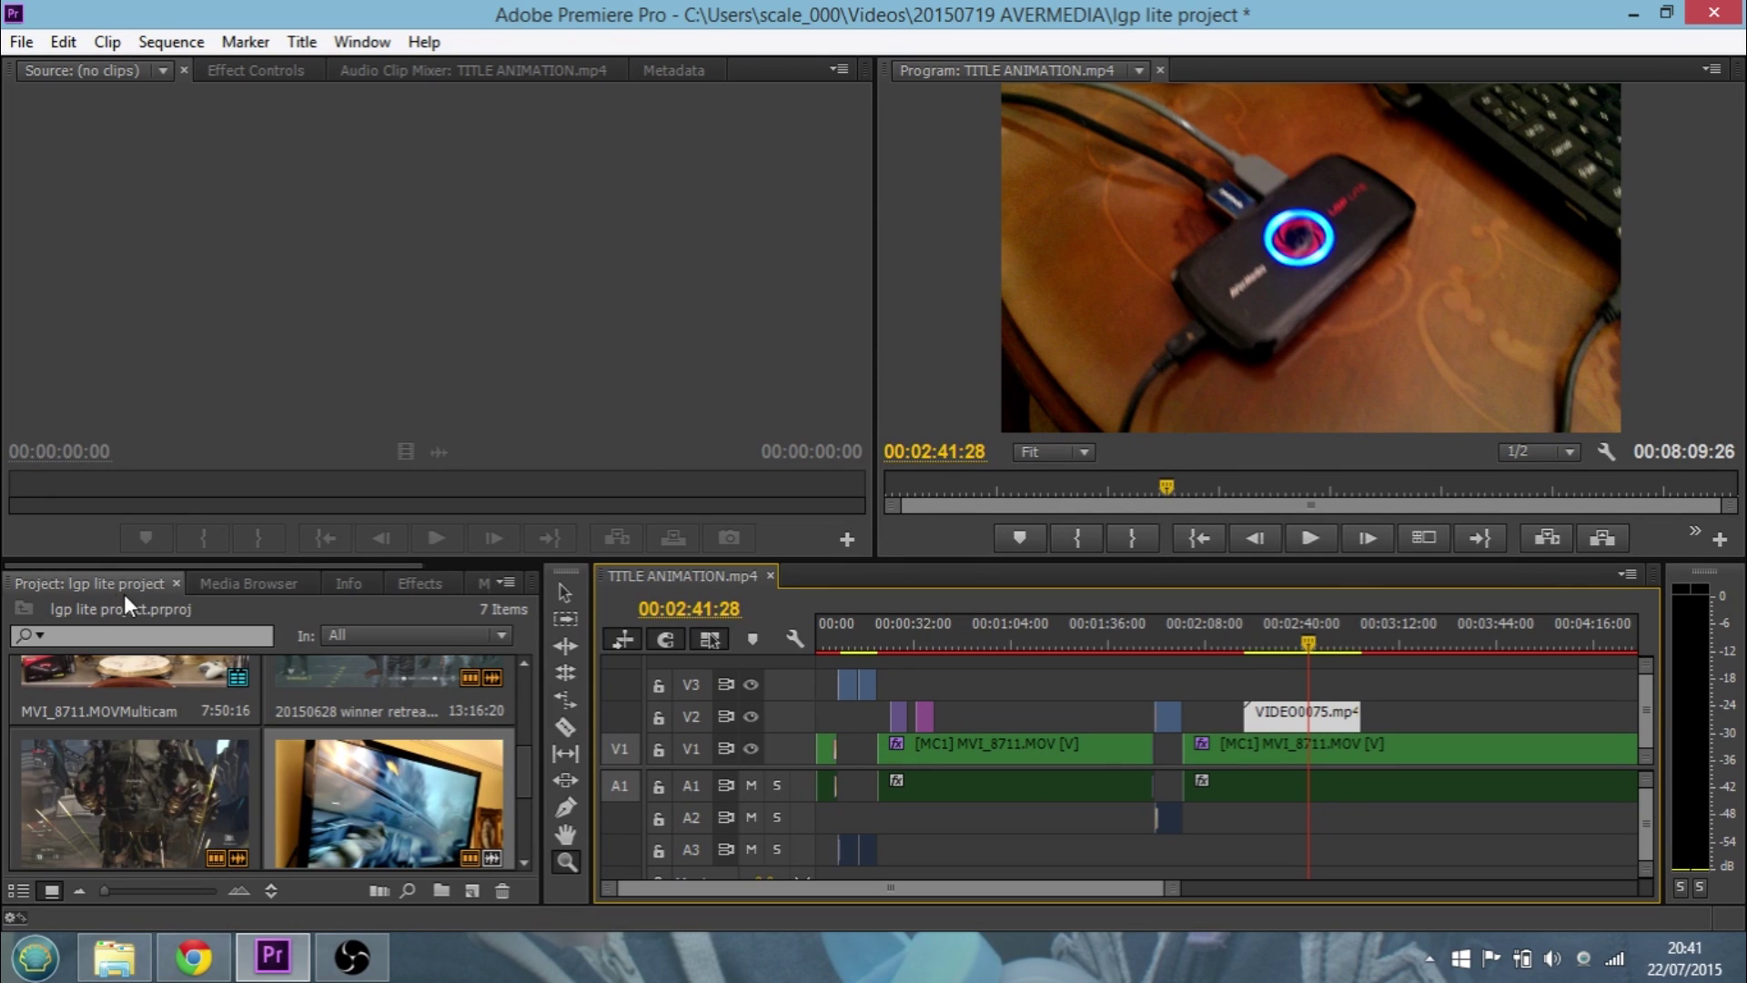
Step: Search the Effects library for 'crop' and drop the Crop effect onto VIDEO0075.mp4
{"action": "left_click", "coordinate": [419, 584]}
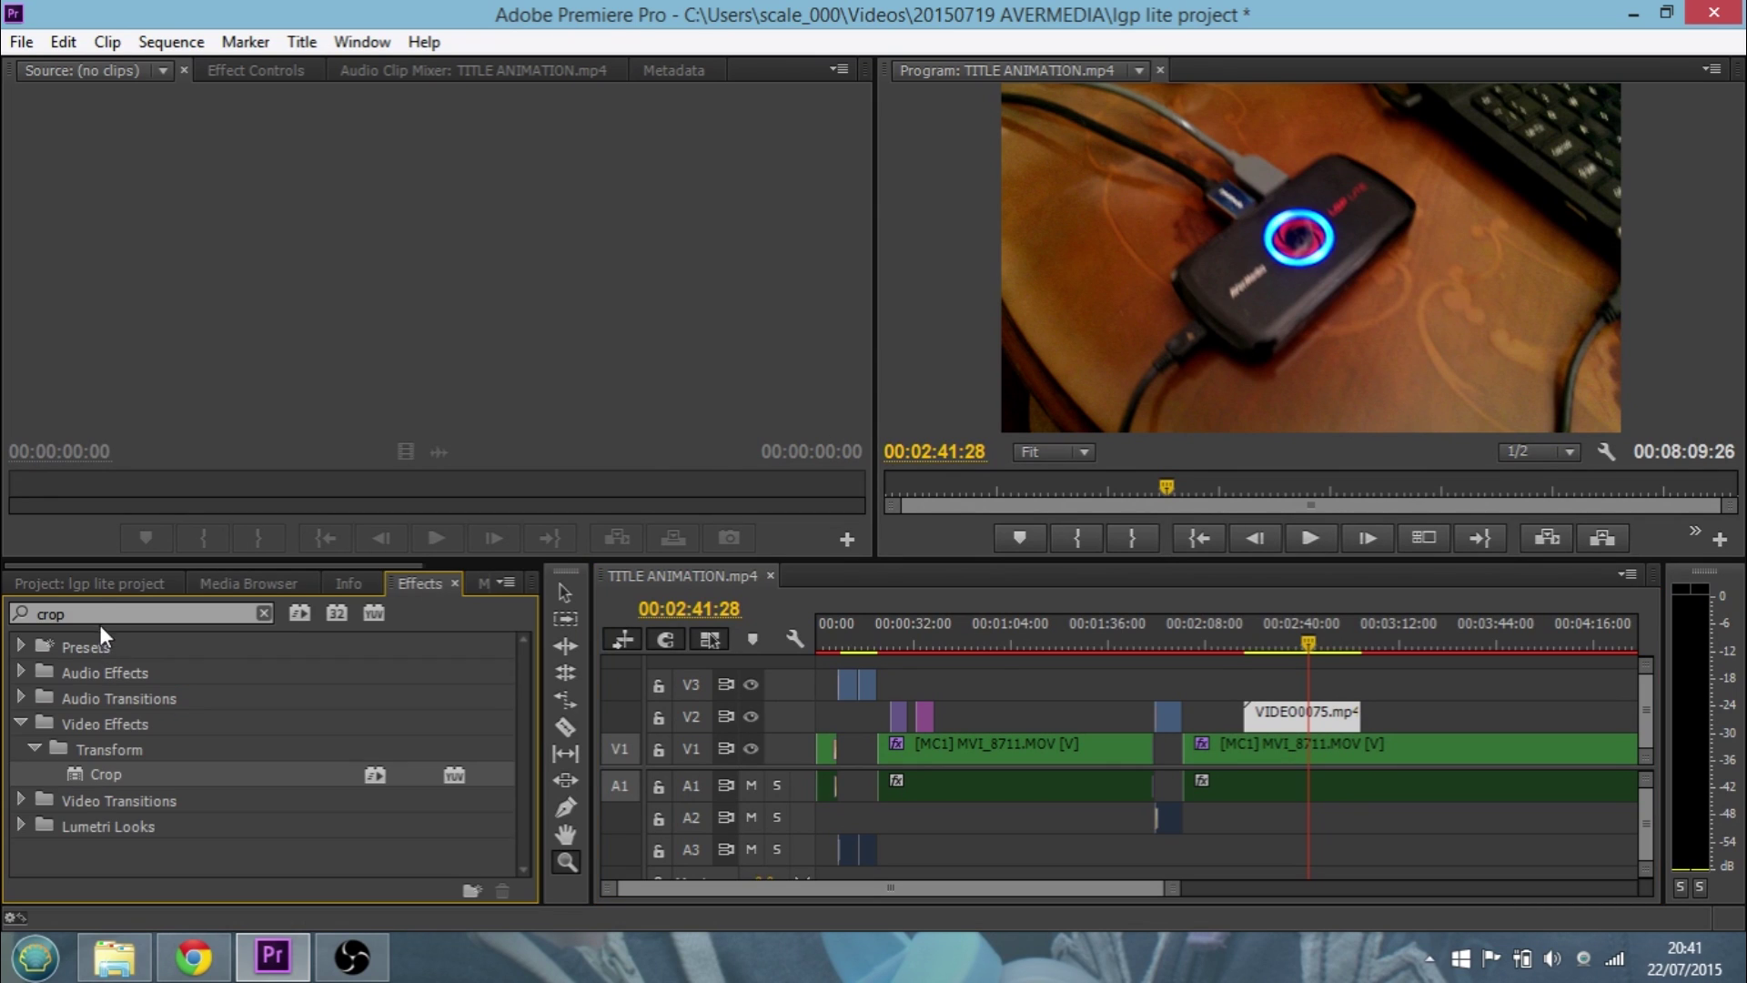
{"action": "left_click", "coordinate": [102, 616]}
{"action": "key", "text": "BackSpace"}
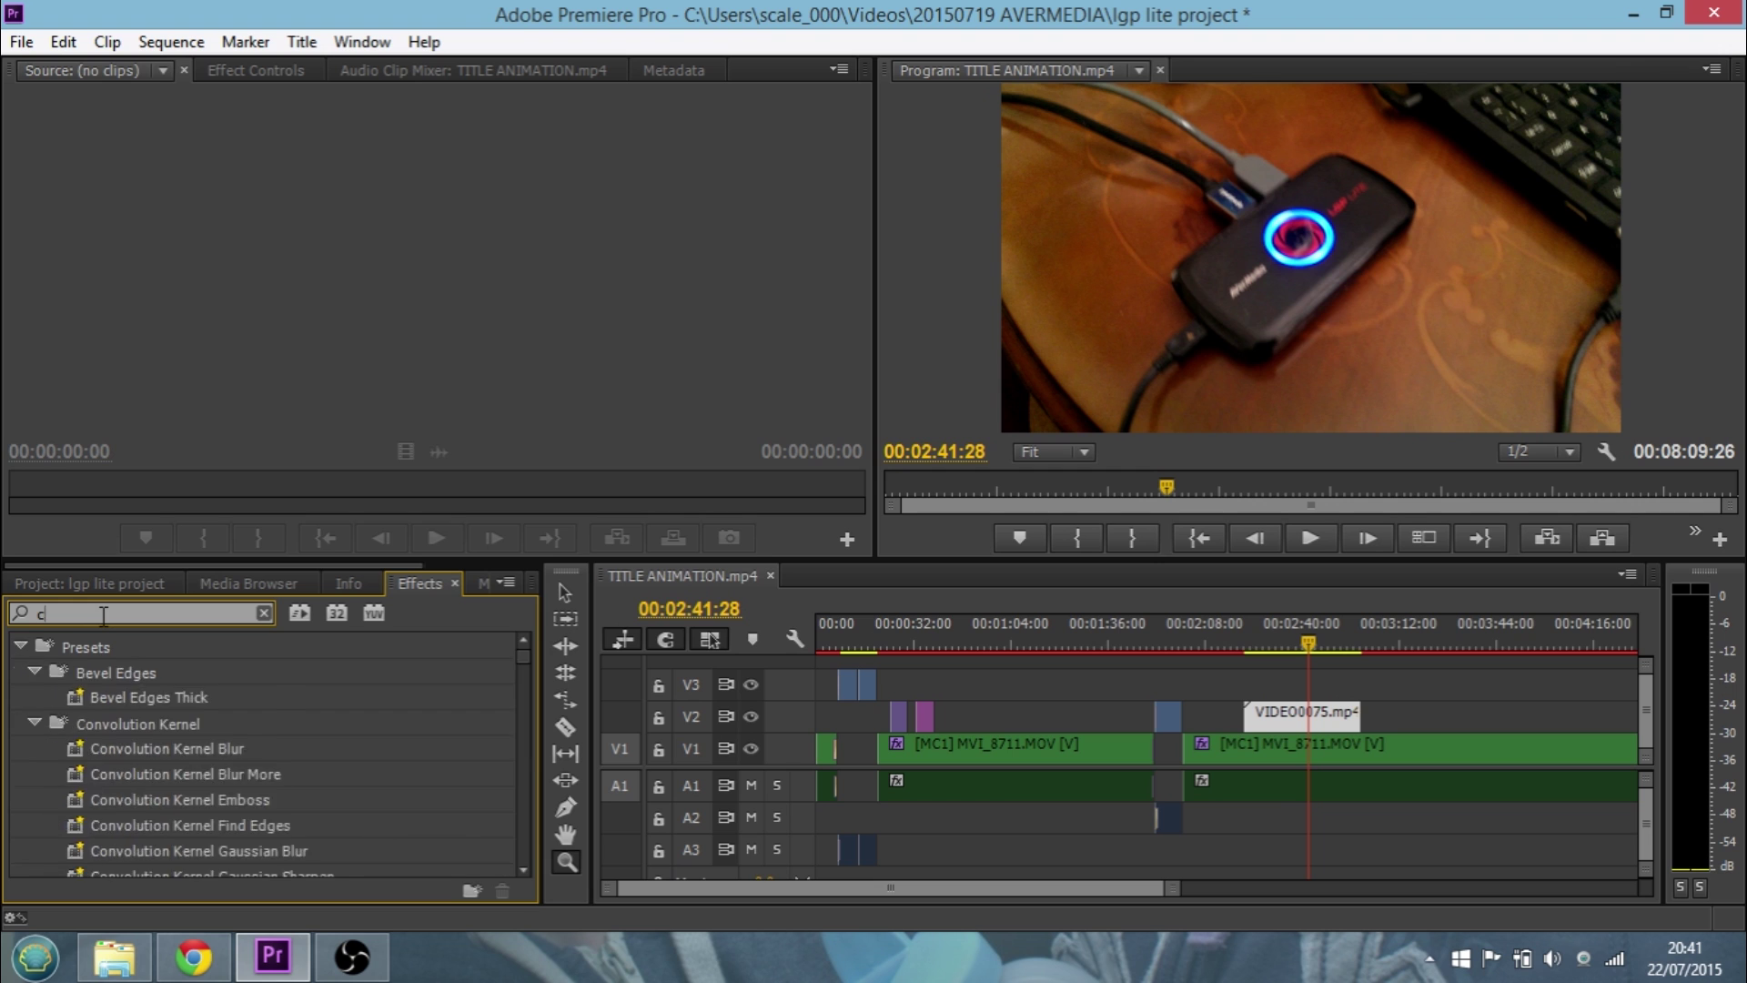
{"action": "key", "text": "BackSpace"}
{"action": "type", "text": "op"}
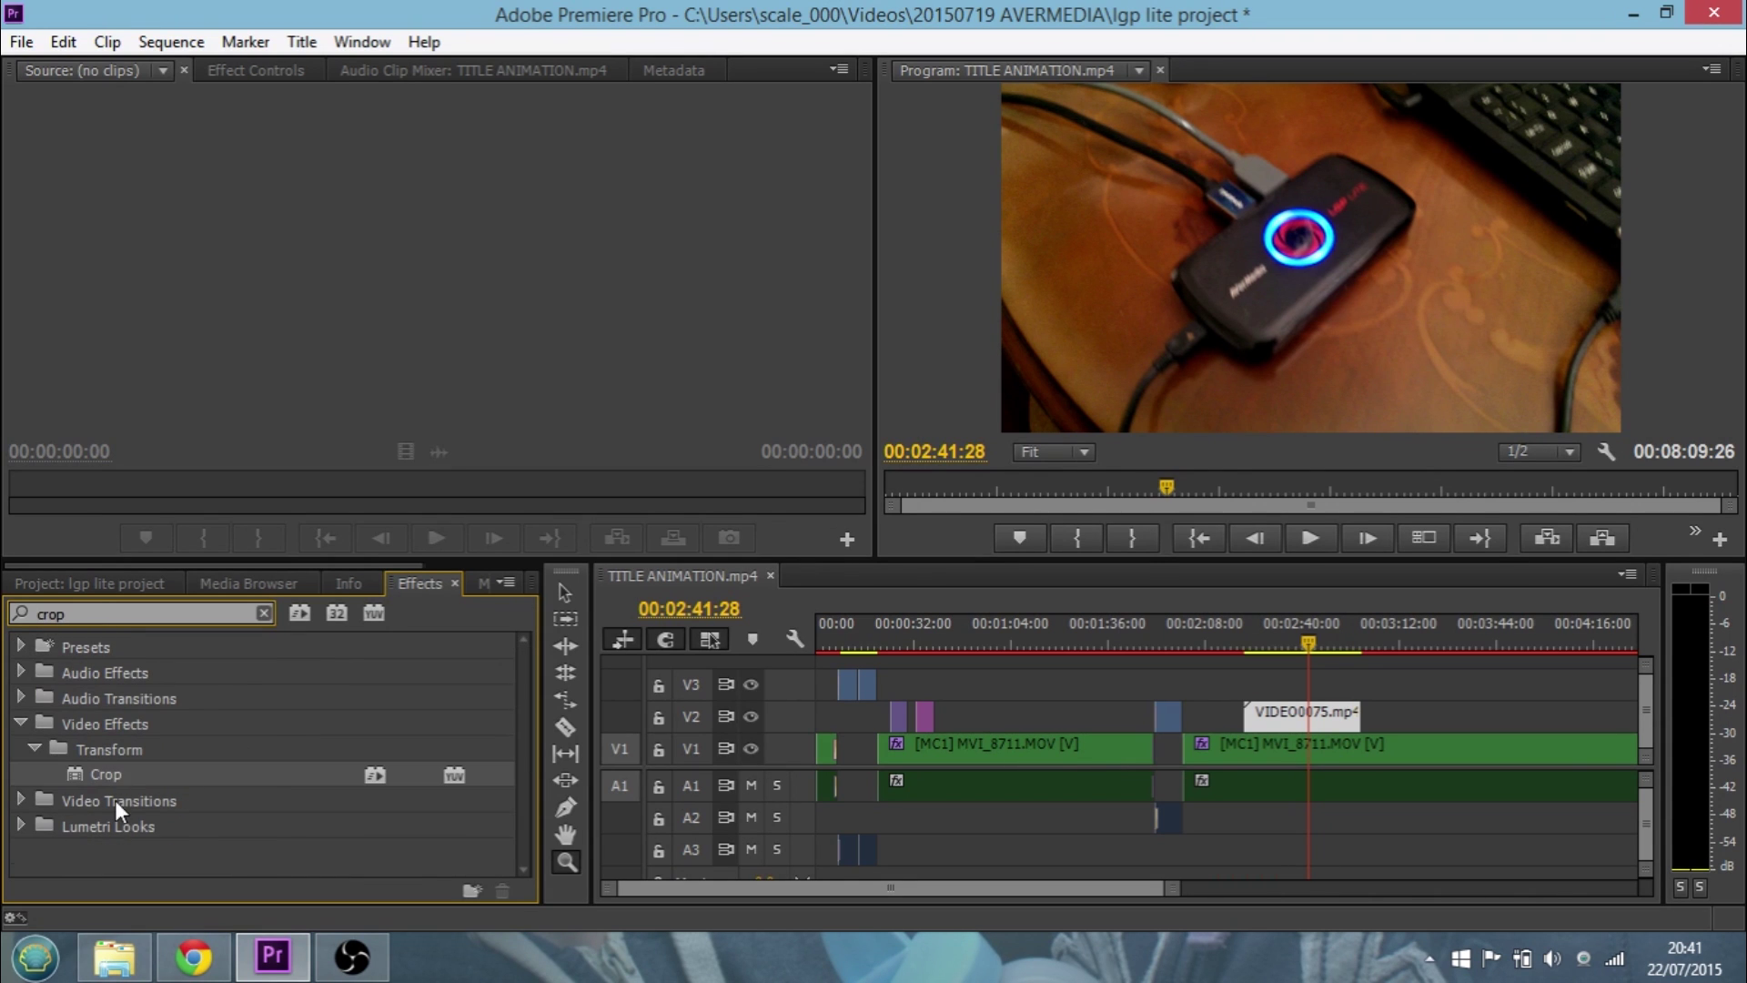
{"action": "mouse_move", "coordinate": [105, 771]}
{"action": "left_mouse_down"}
{"action": "mouse_move", "coordinate": [390, 778]}
{"action": "mouse_move", "coordinate": [1047, 686]}
{"action": "mouse_move", "coordinate": [1282, 721]}
{"action": "left_mouse_up"}
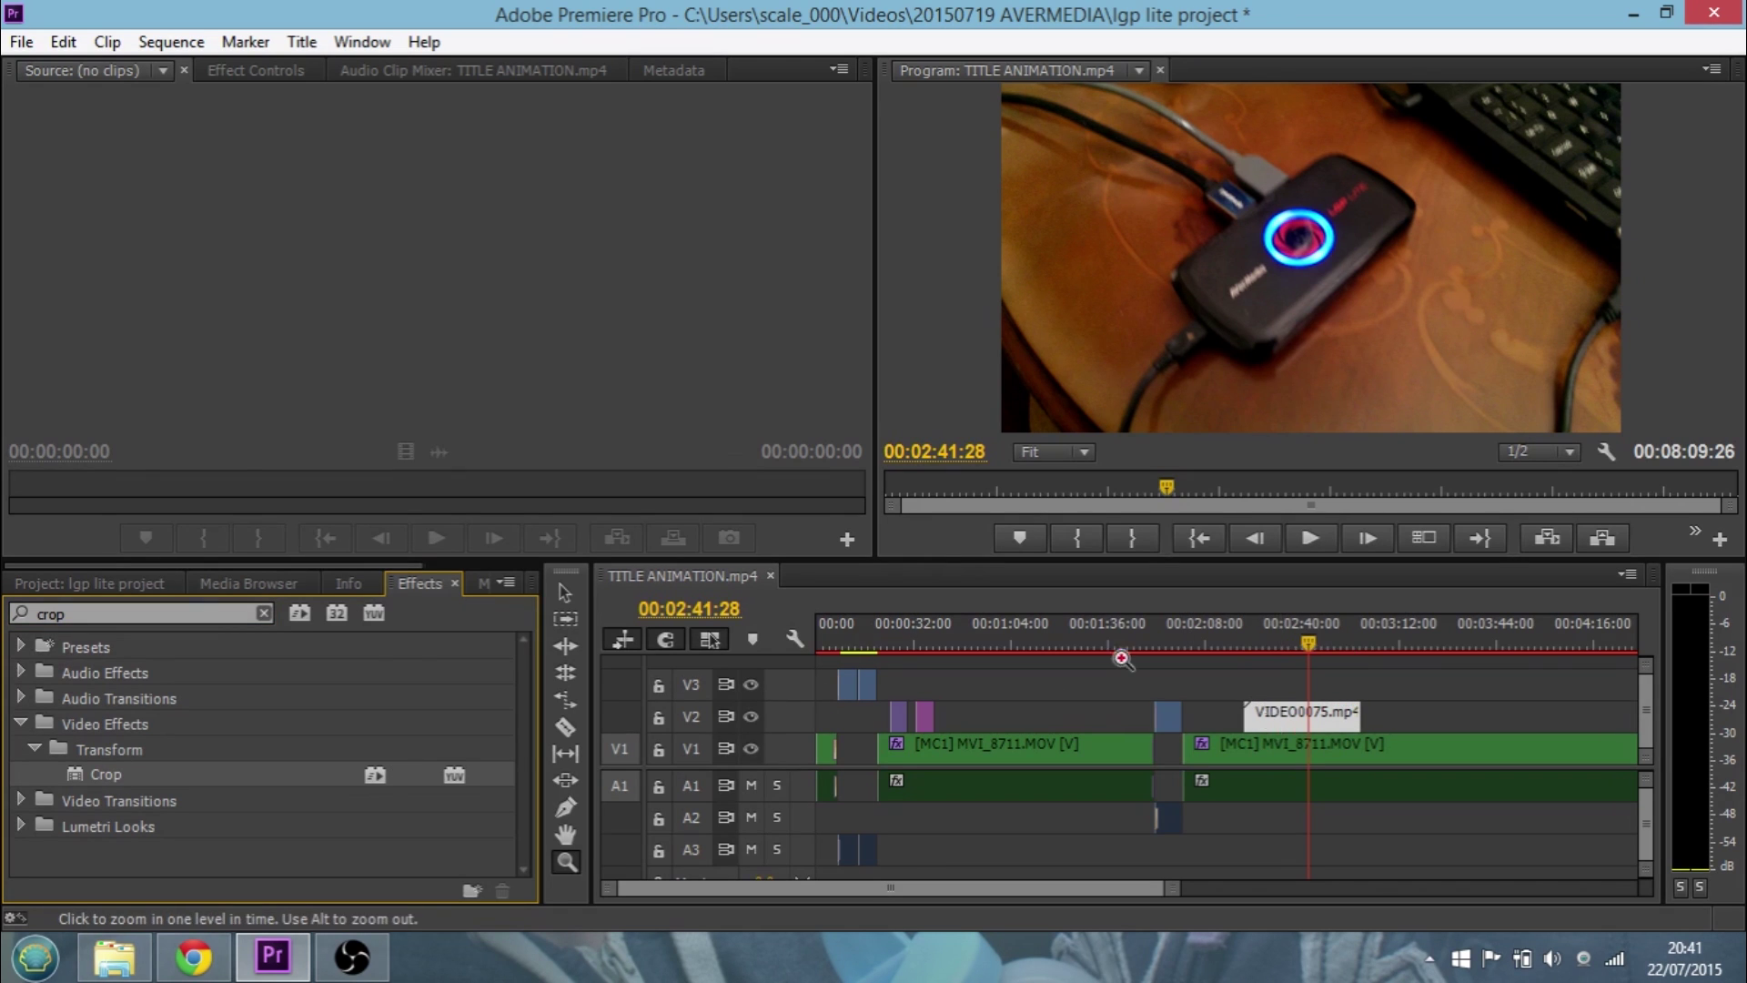
Step: Show VIDEO0075.mp4's Effect Controls and park the playhead on a frame showing the overlay
{"action": "left_click", "coordinate": [277, 72]}
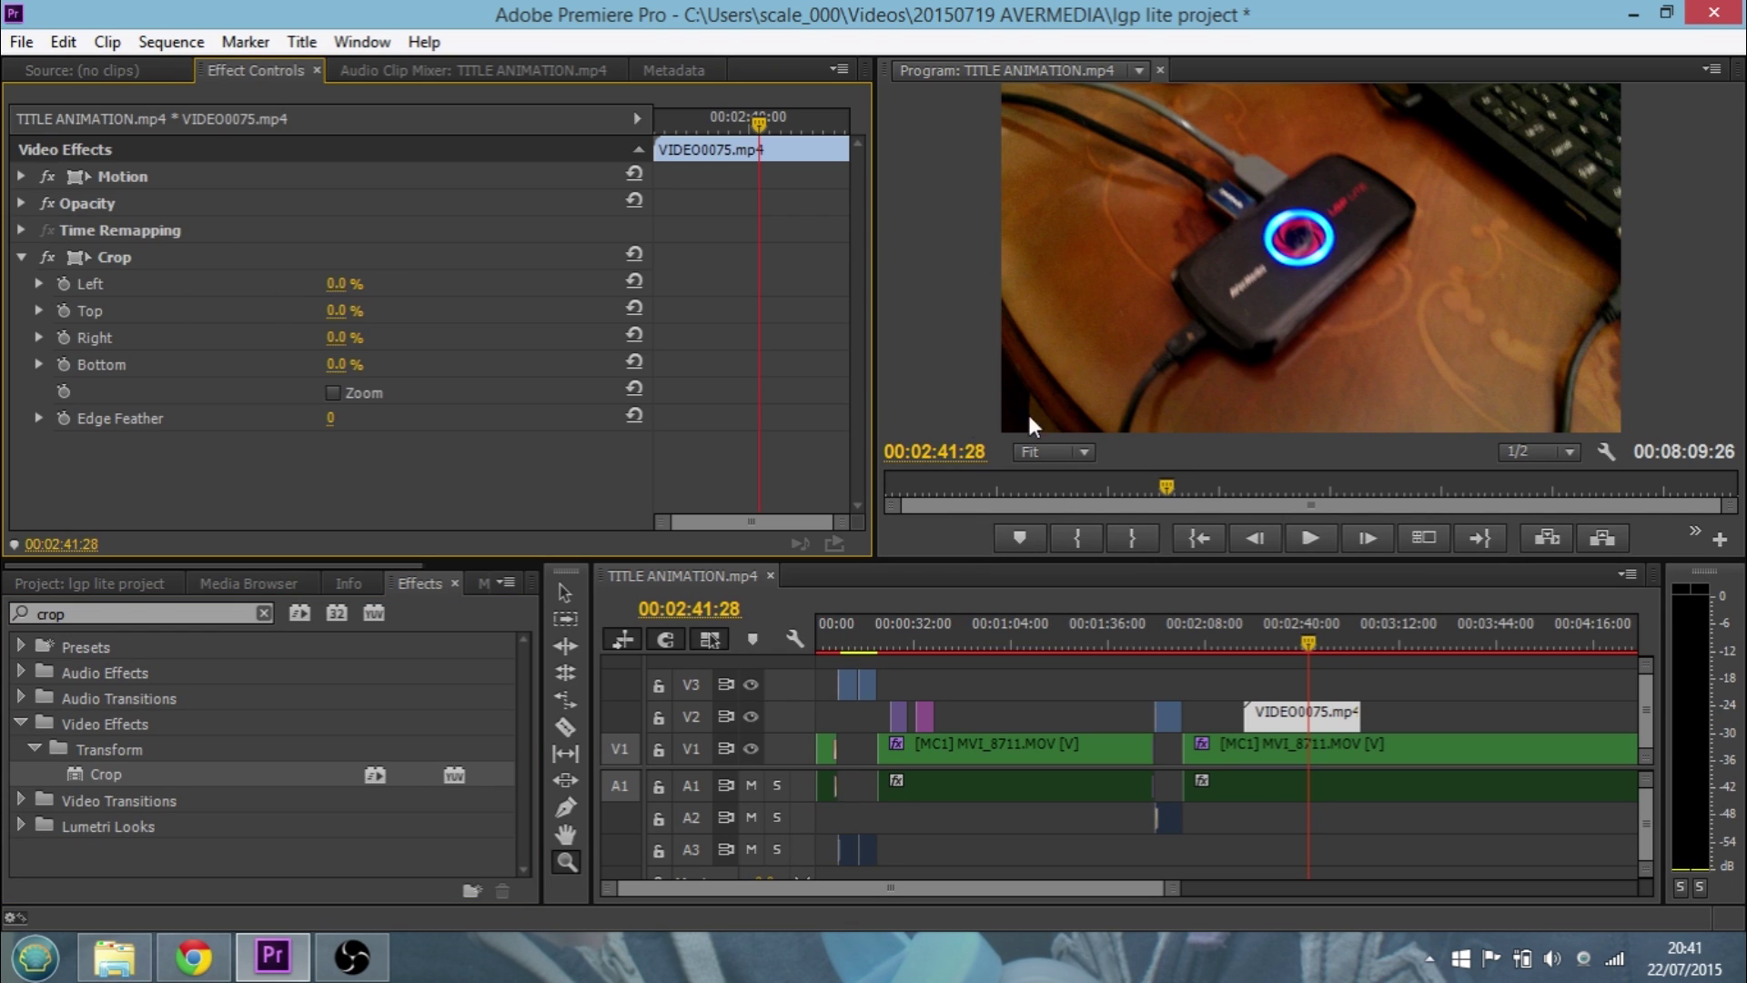
{"action": "left_click", "coordinate": [1298, 648]}
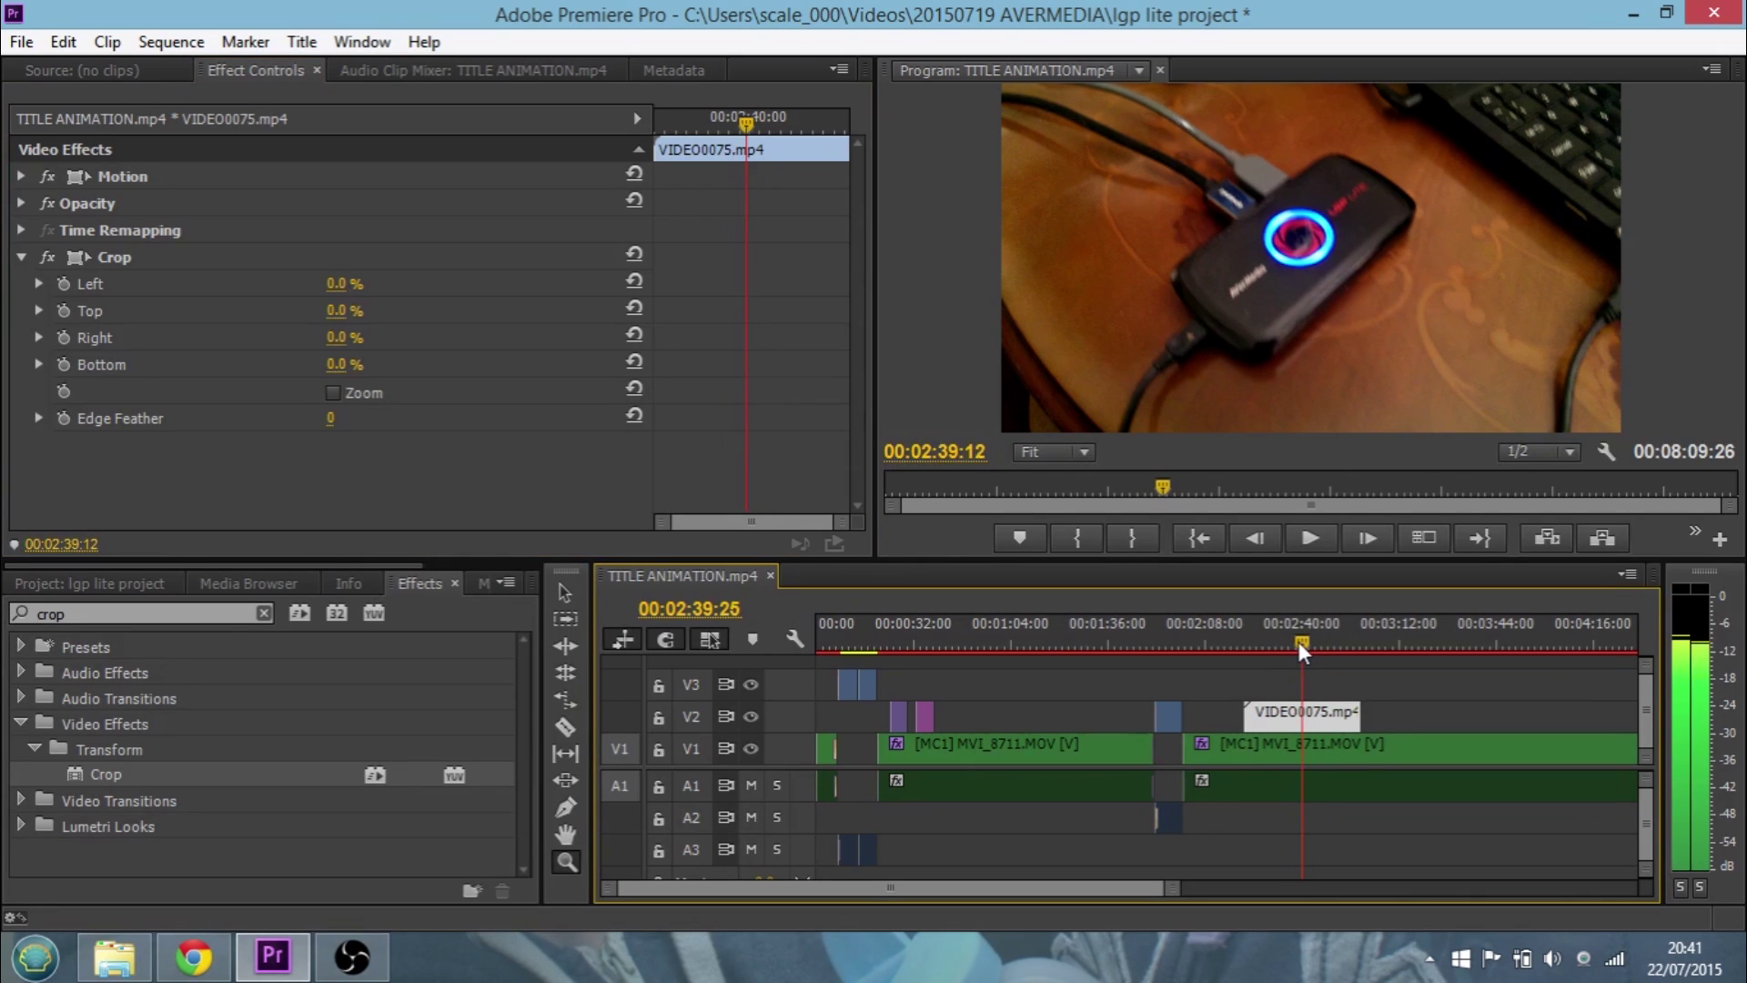
{"action": "left_click_drag", "start_coordinate": [1297, 647], "coordinate": [1296, 647]}
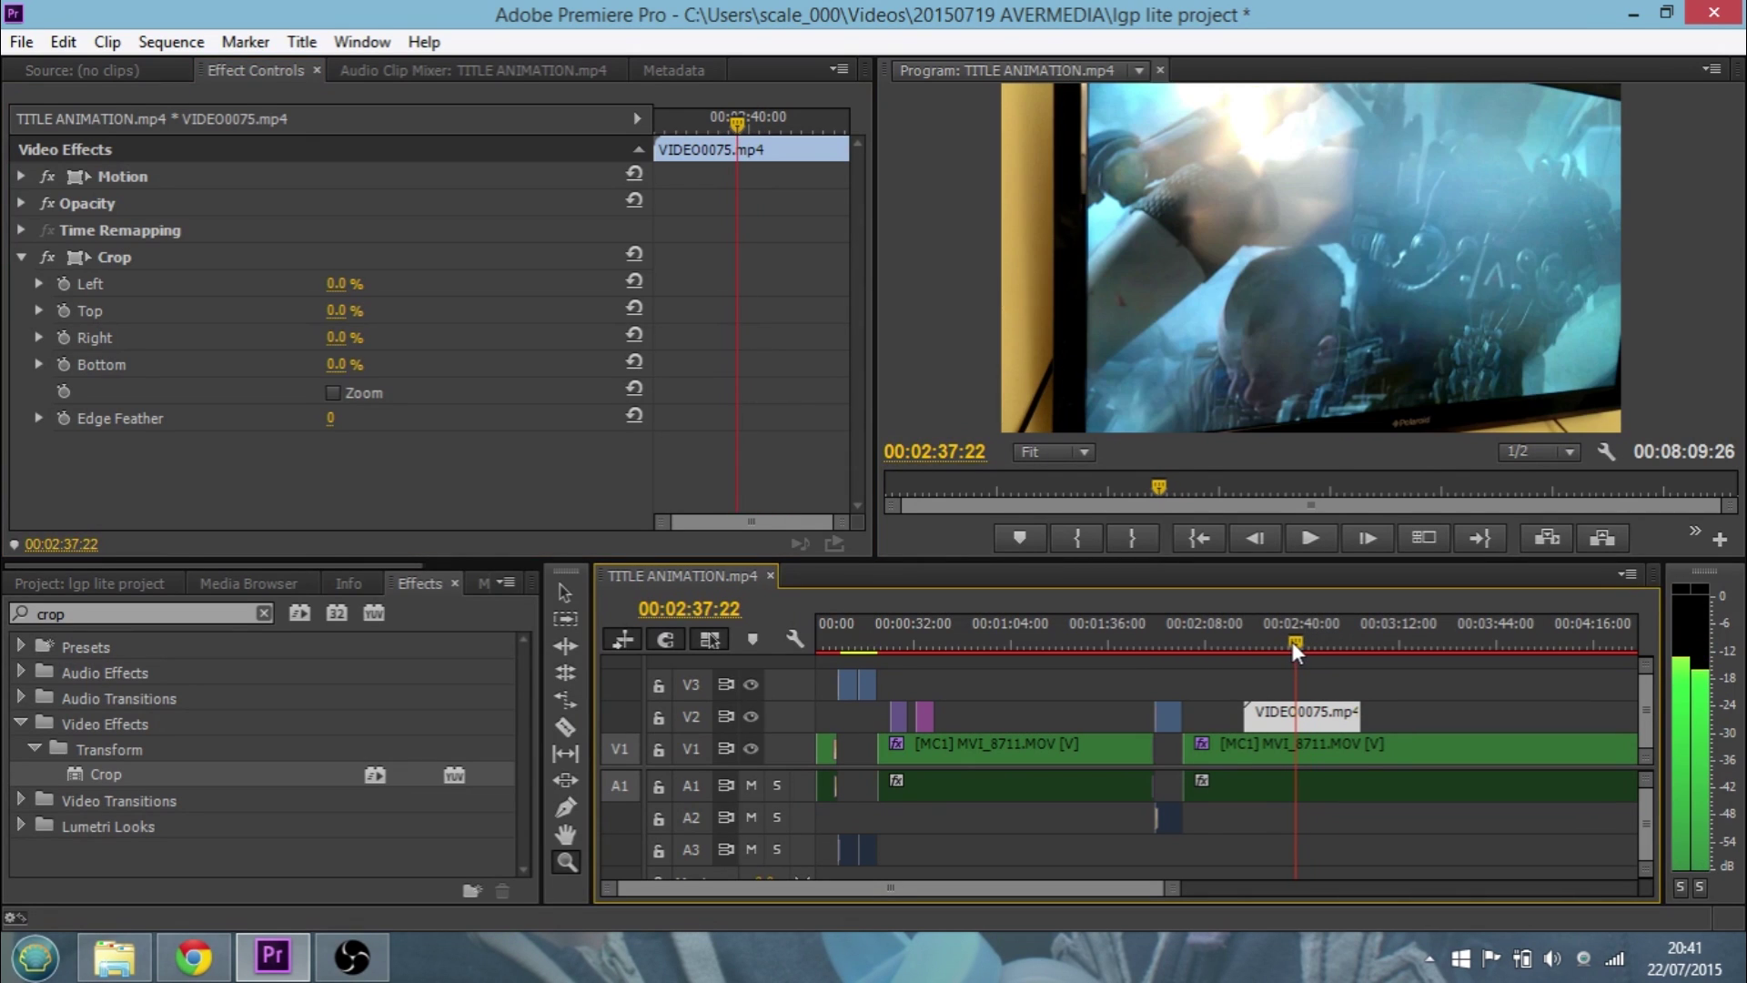
Step: Set the overlay's Crop Left, Top, Right and Bottom each to 25%
{"action": "left_click_drag", "start_coordinate": [336, 282], "coordinate": [369, 283]}
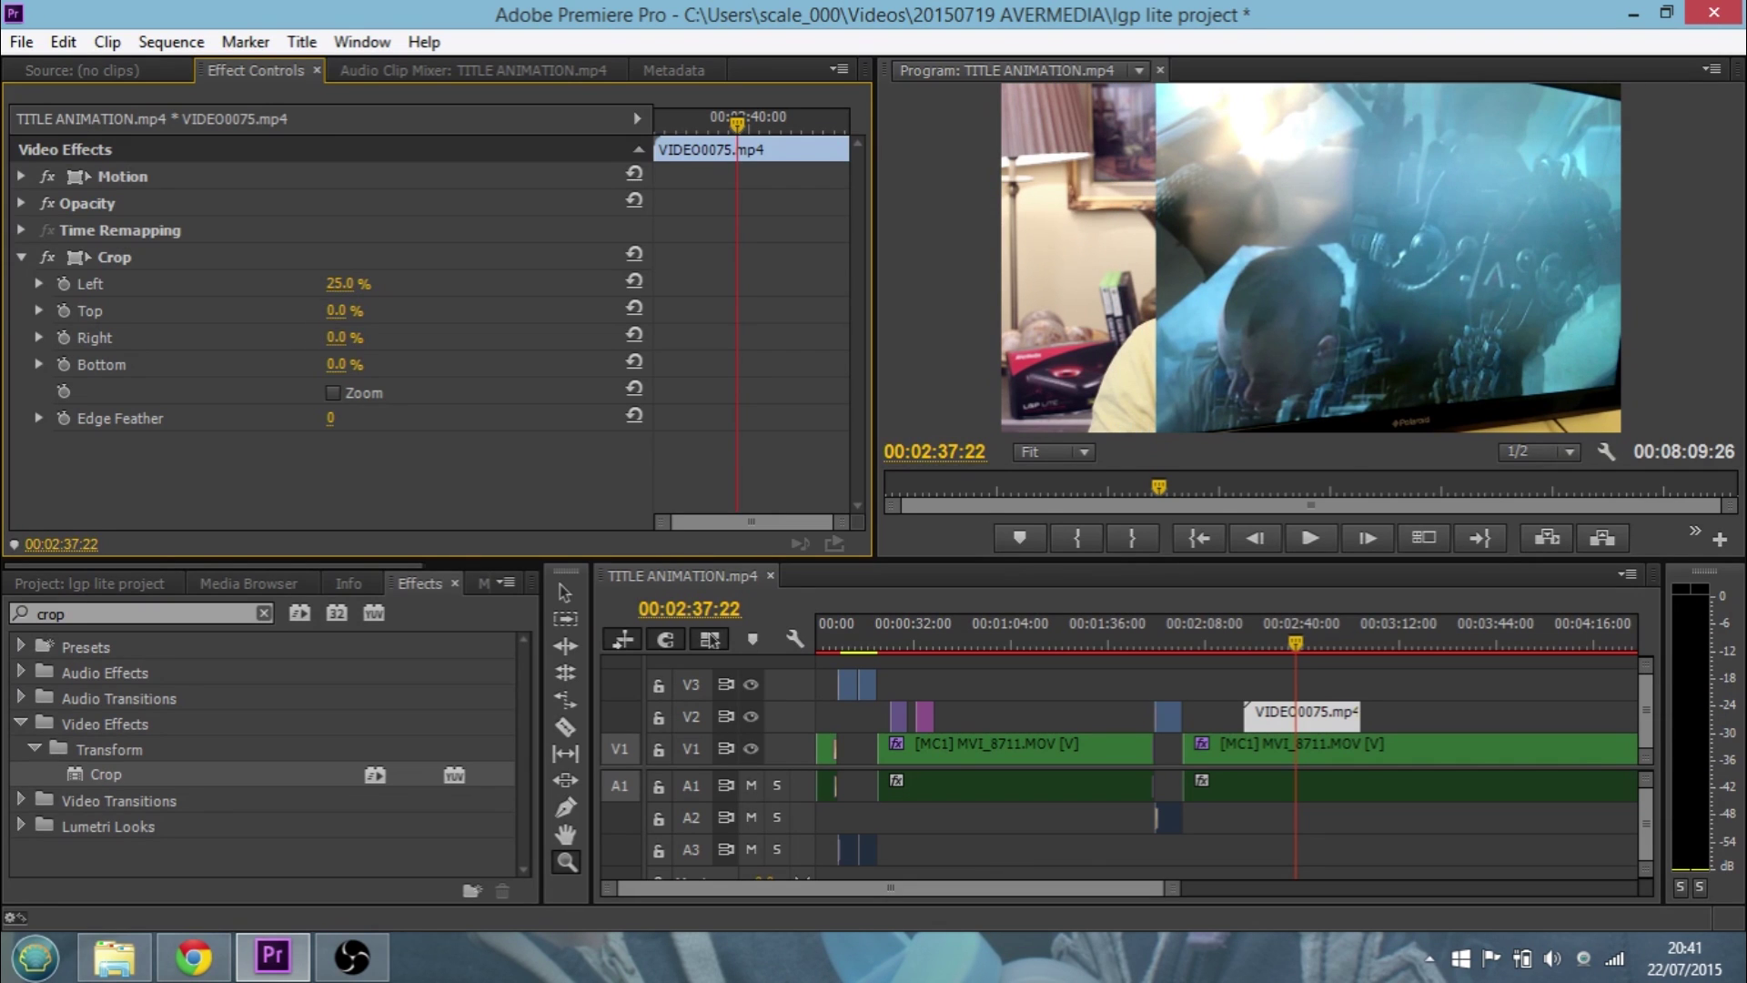
{"action": "left_click_drag", "start_coordinate": [336, 309], "coordinate": [372, 310]}
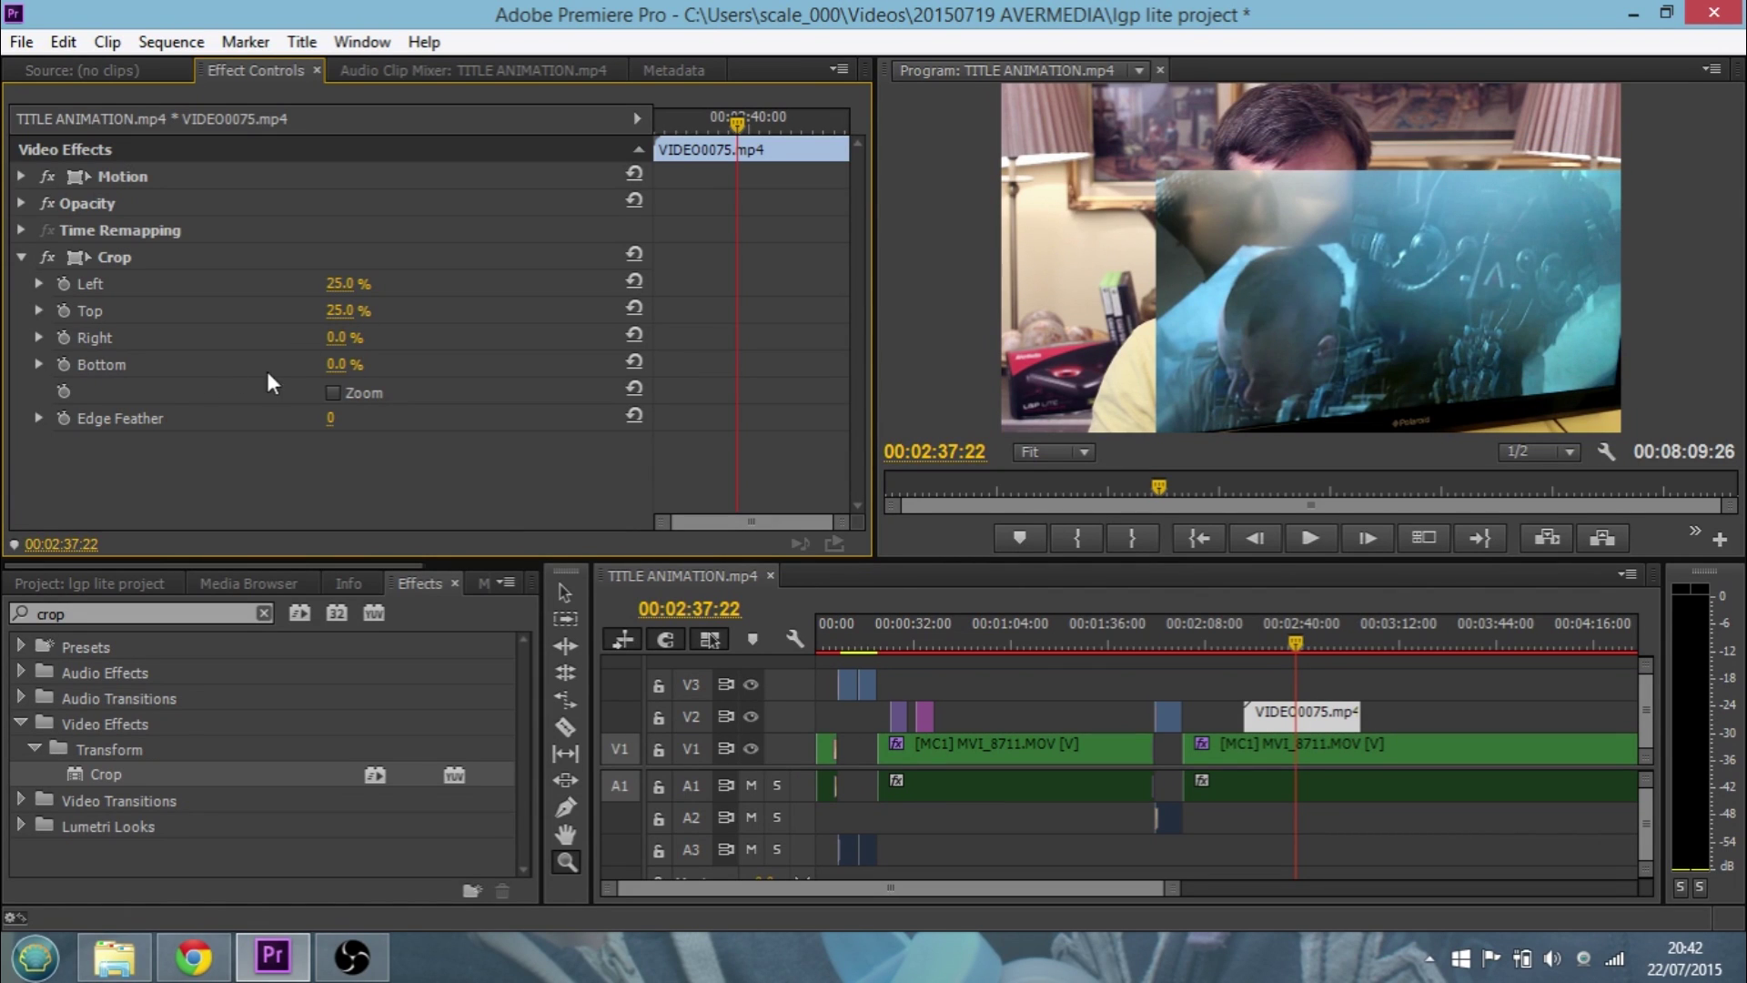
{"action": "mouse_move", "coordinate": [335, 344]}
{"action": "left_mouse_down"}
{"action": "mouse_move", "coordinate": [378, 345]}
{"action": "mouse_move", "coordinate": [362, 339]}
{"action": "left_mouse_up"}
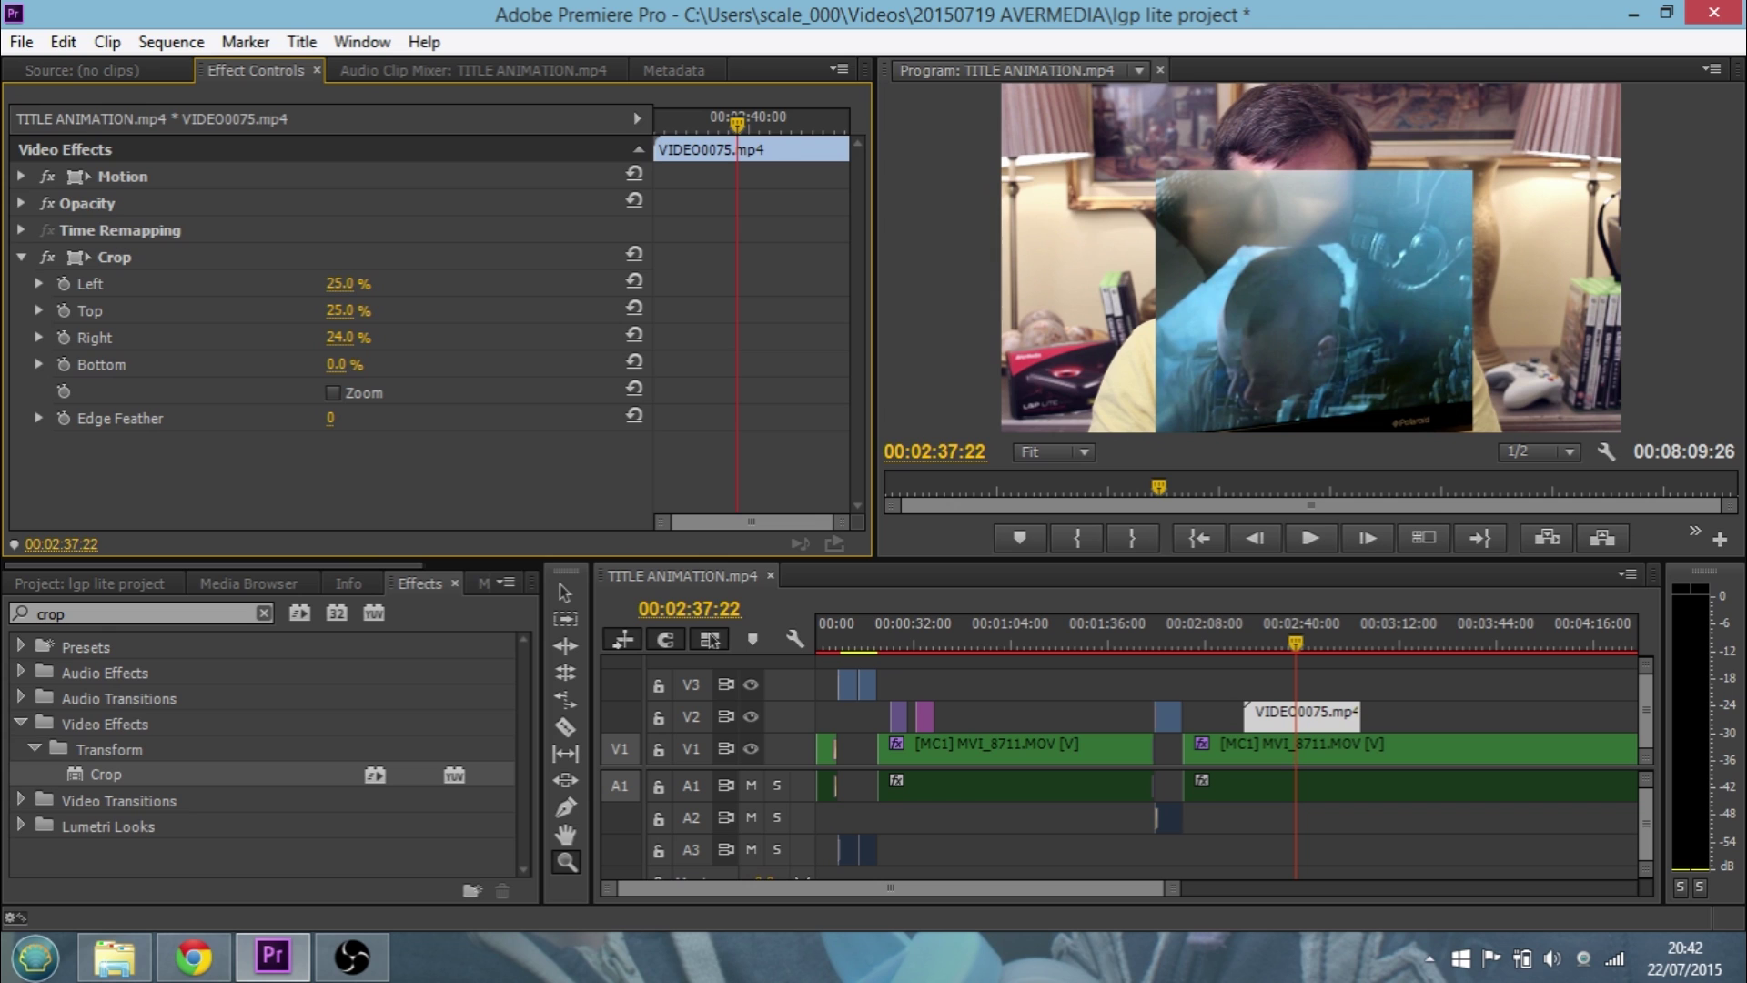
{"action": "left_click_drag", "start_coordinate": [360, 340], "coordinate": [361, 339]}
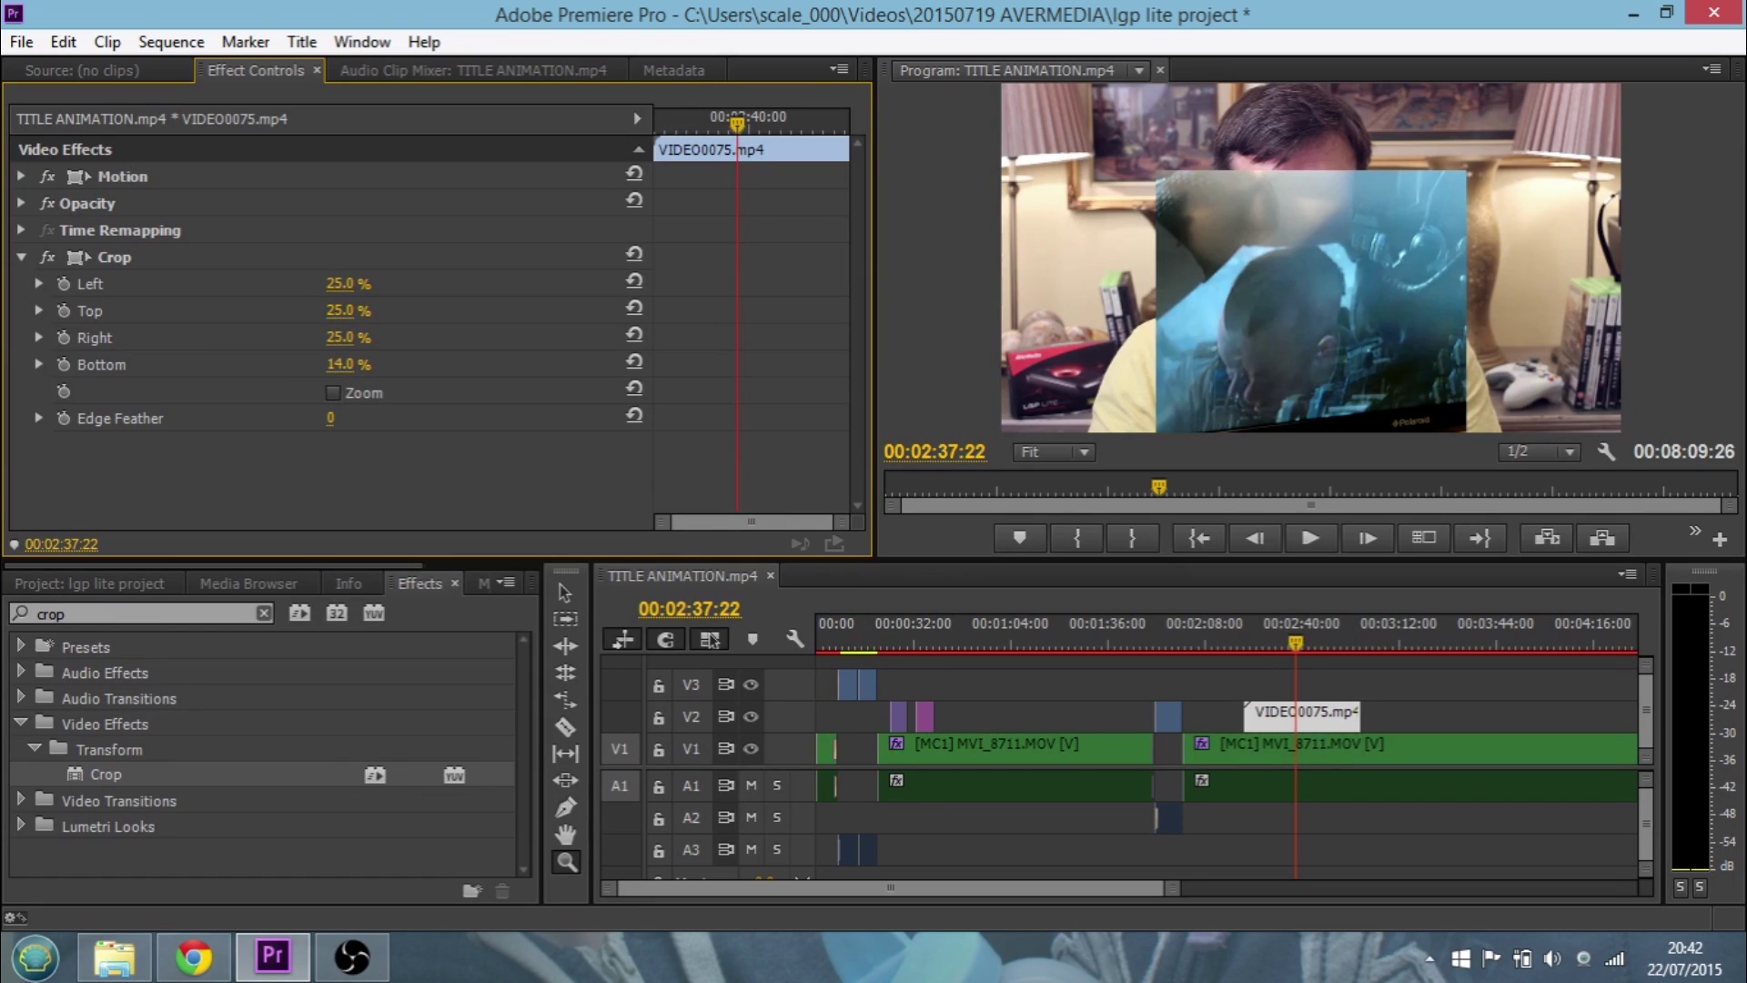
{"action": "mouse_move", "coordinate": [339, 365]}
{"action": "left_mouse_down"}
{"action": "mouse_move", "coordinate": [406, 365]}
{"action": "mouse_move", "coordinate": [373, 364]}
{"action": "left_mouse_up"}
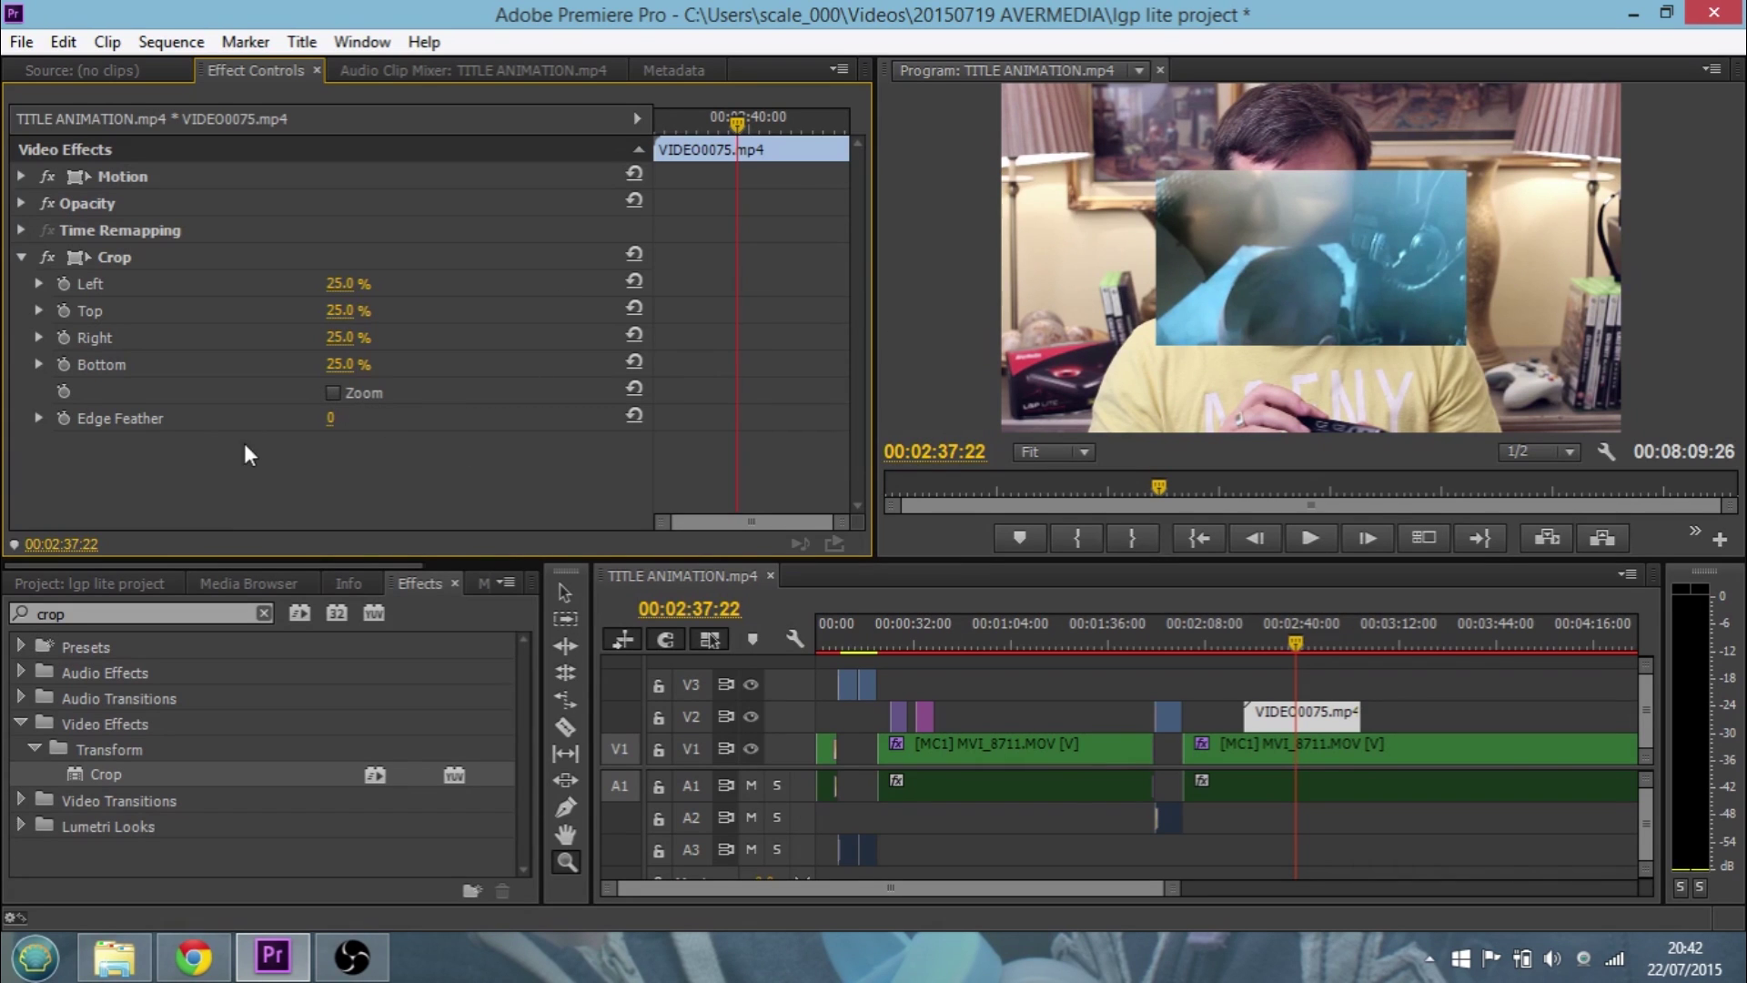
{"action": "left_click", "coordinate": [1313, 276]}
Step: Drag the cropped overlay to the top-left corner, preview playback, and park at 00:03:31:04
{"action": "left_click_drag", "start_coordinate": [1313, 277], "coordinate": [1251, 226]}
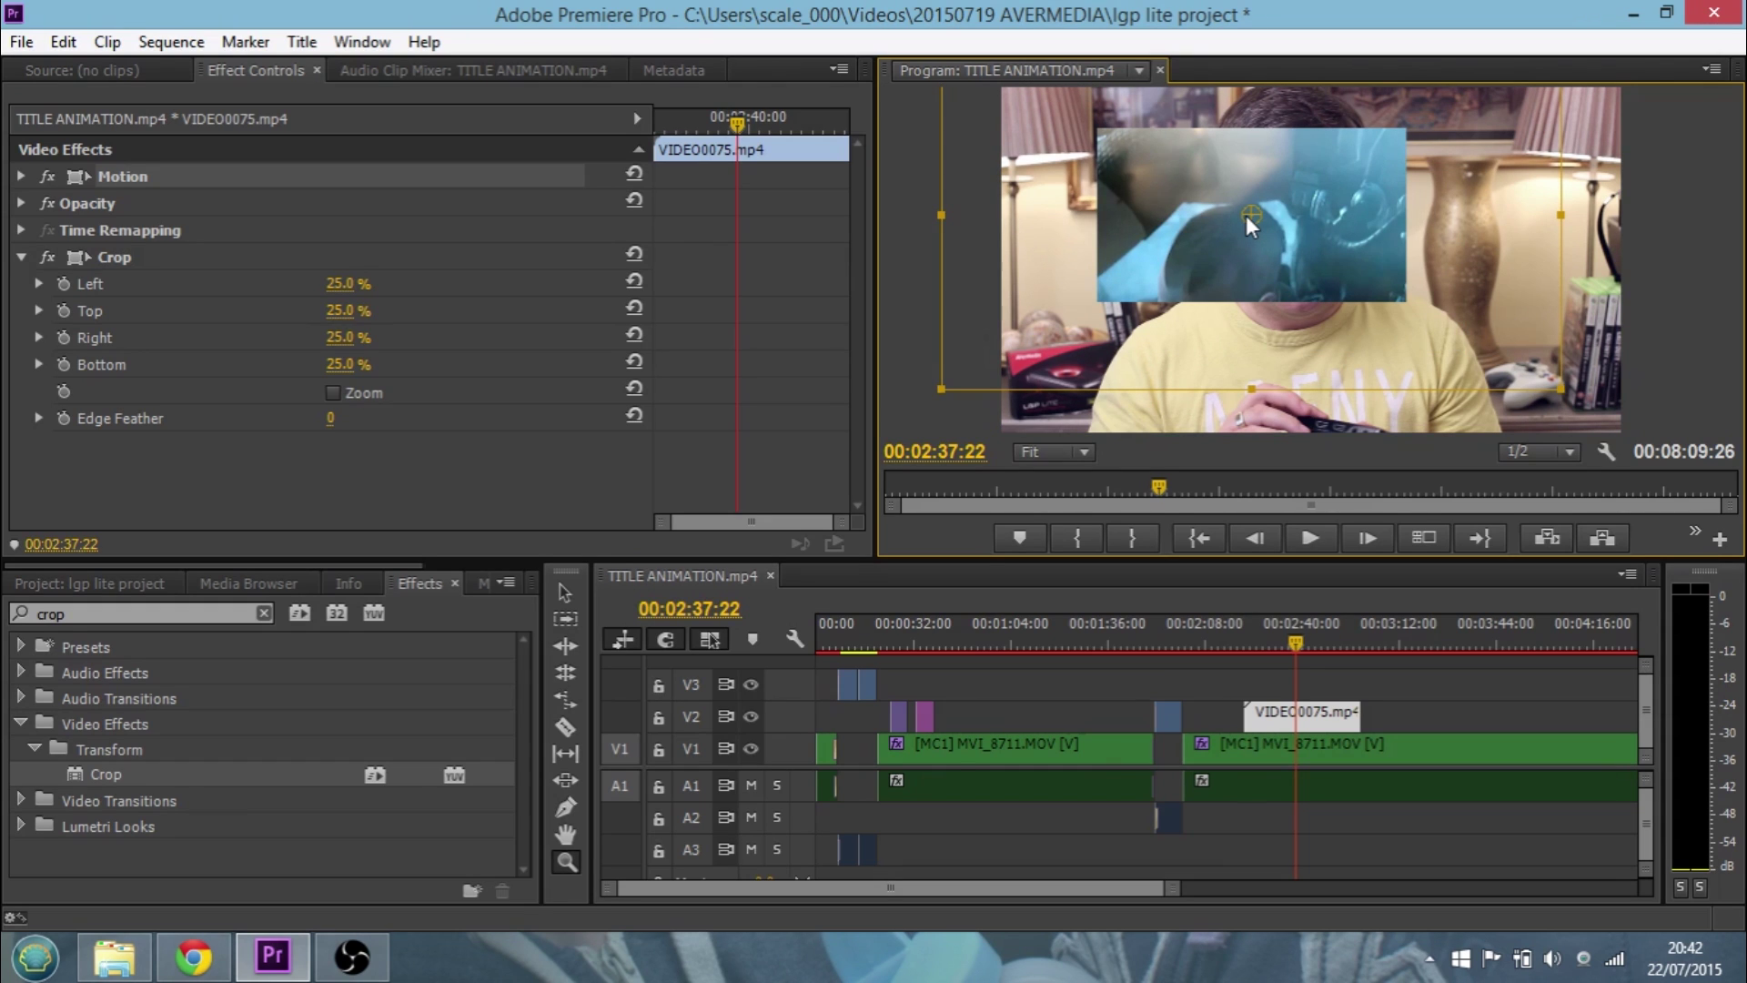
{"action": "left_click_drag", "start_coordinate": [1250, 226], "coordinate": [1153, 182]}
{"action": "left_click", "coordinate": [1310, 538]}
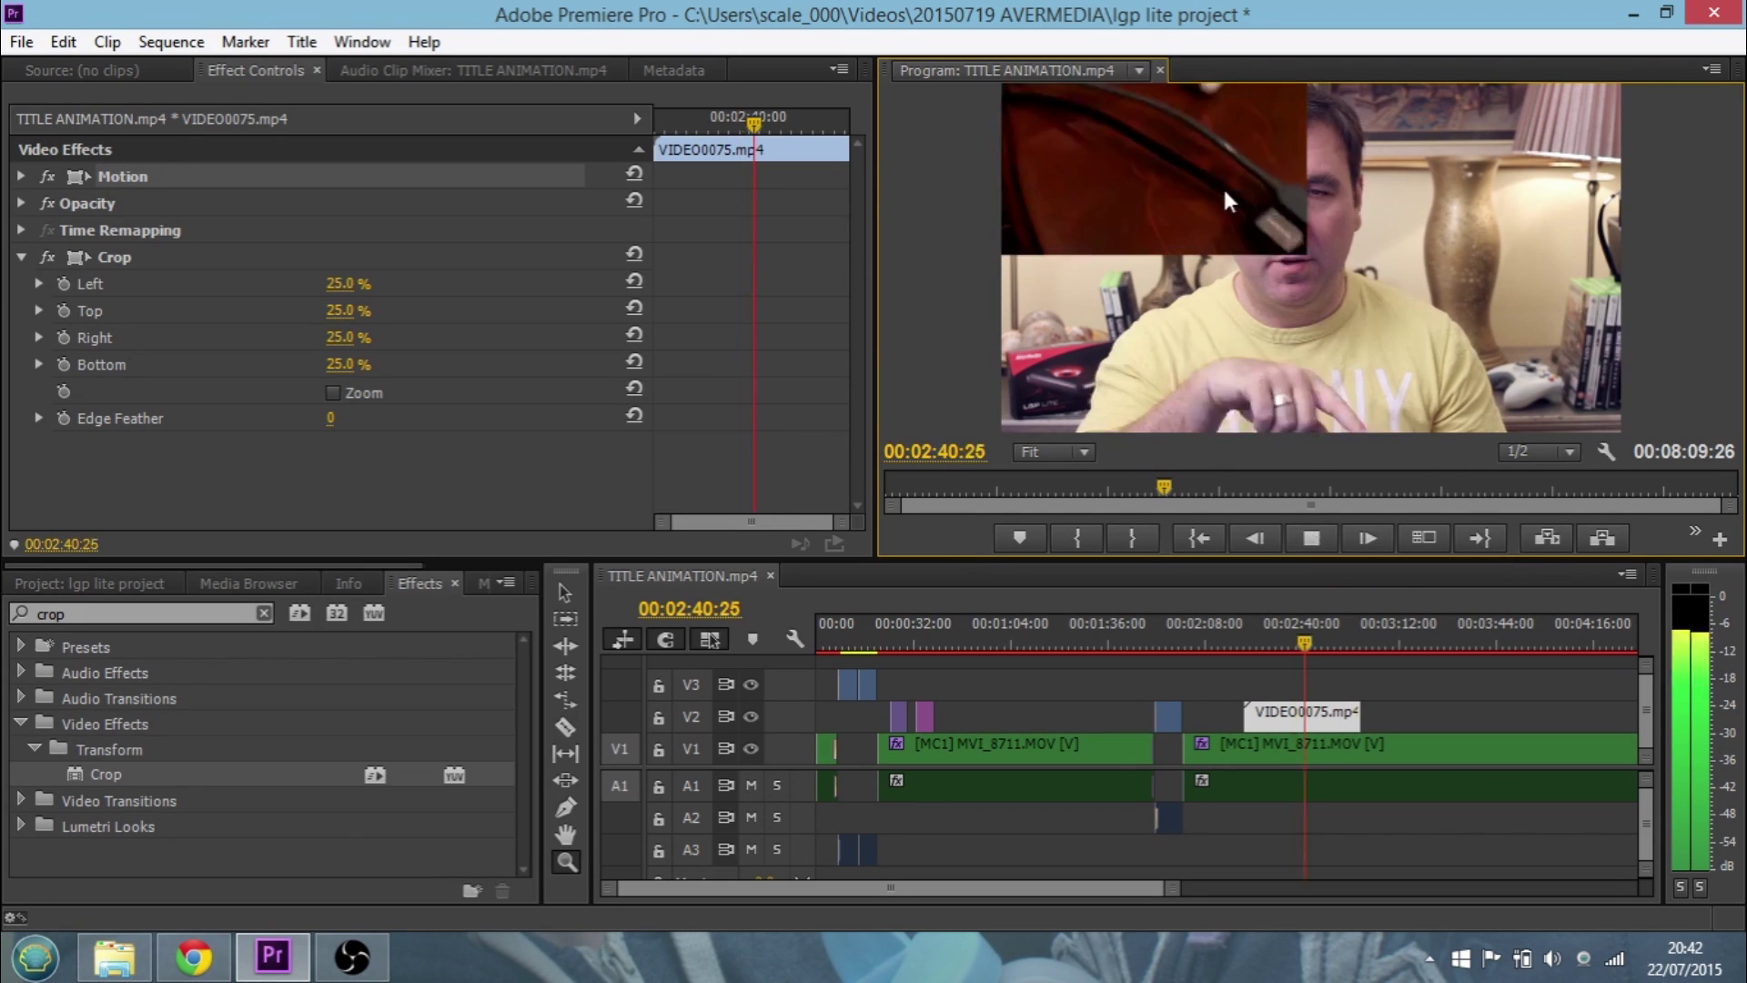
{"action": "left_click", "coordinate": [1312, 537]}
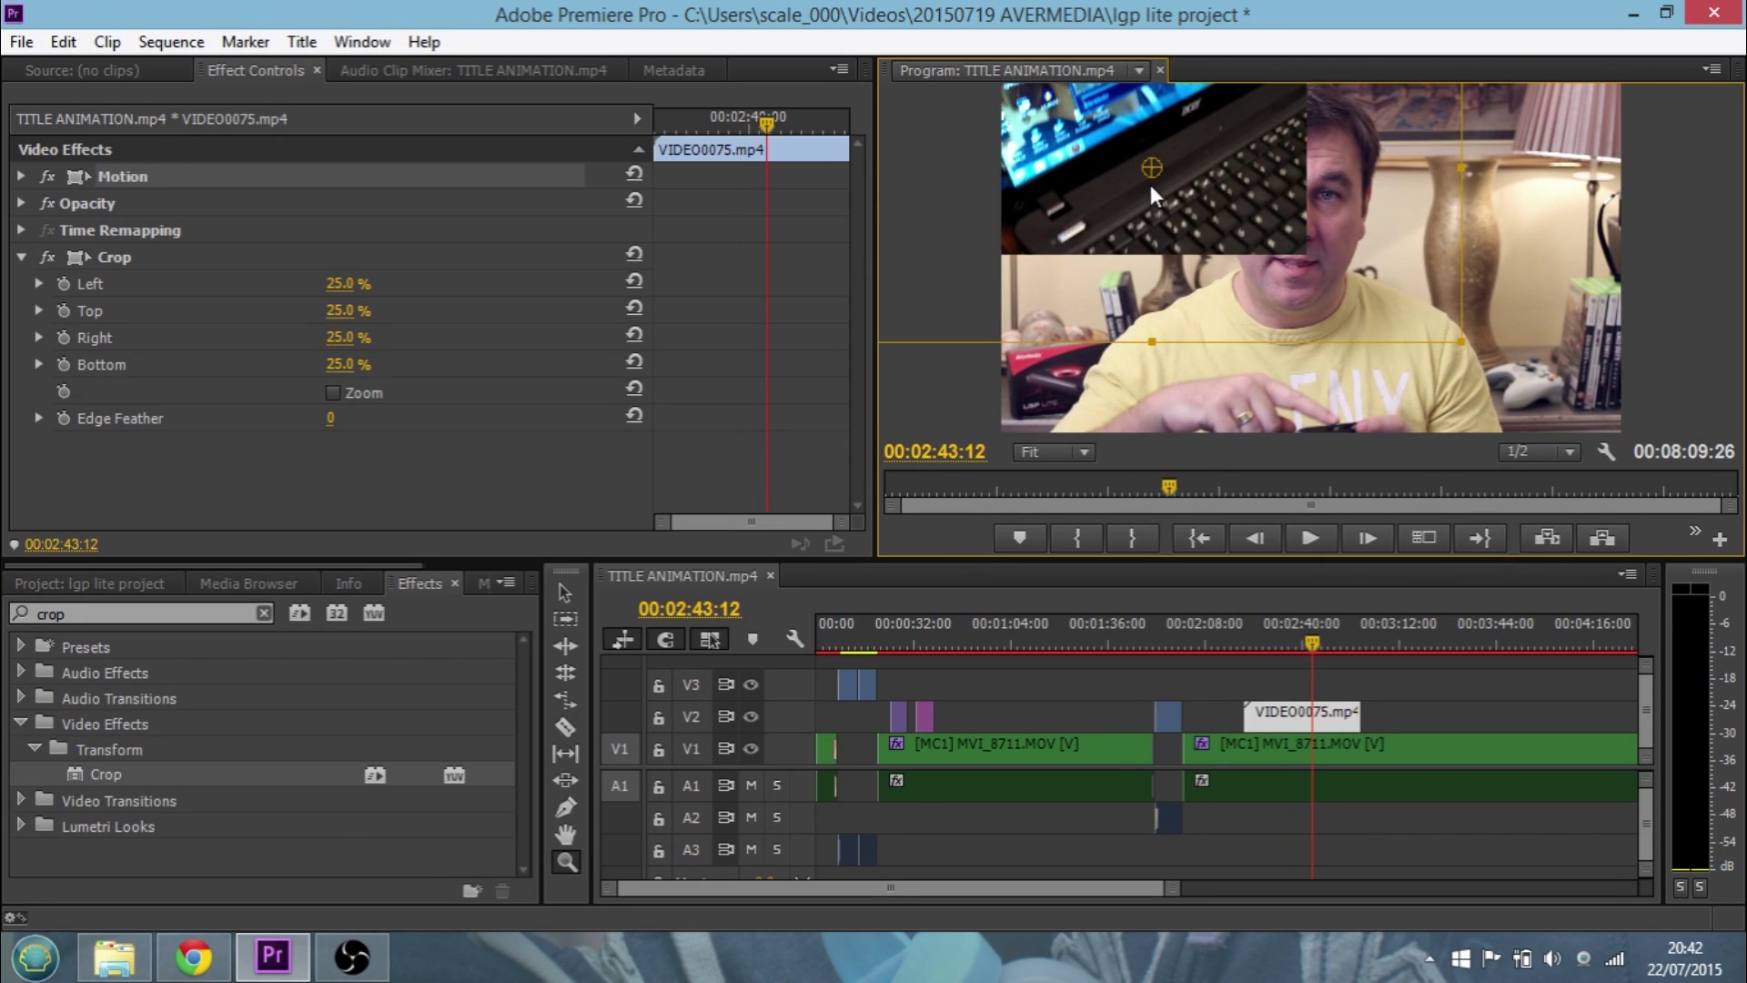
{"action": "left_click", "coordinate": [1458, 645]}
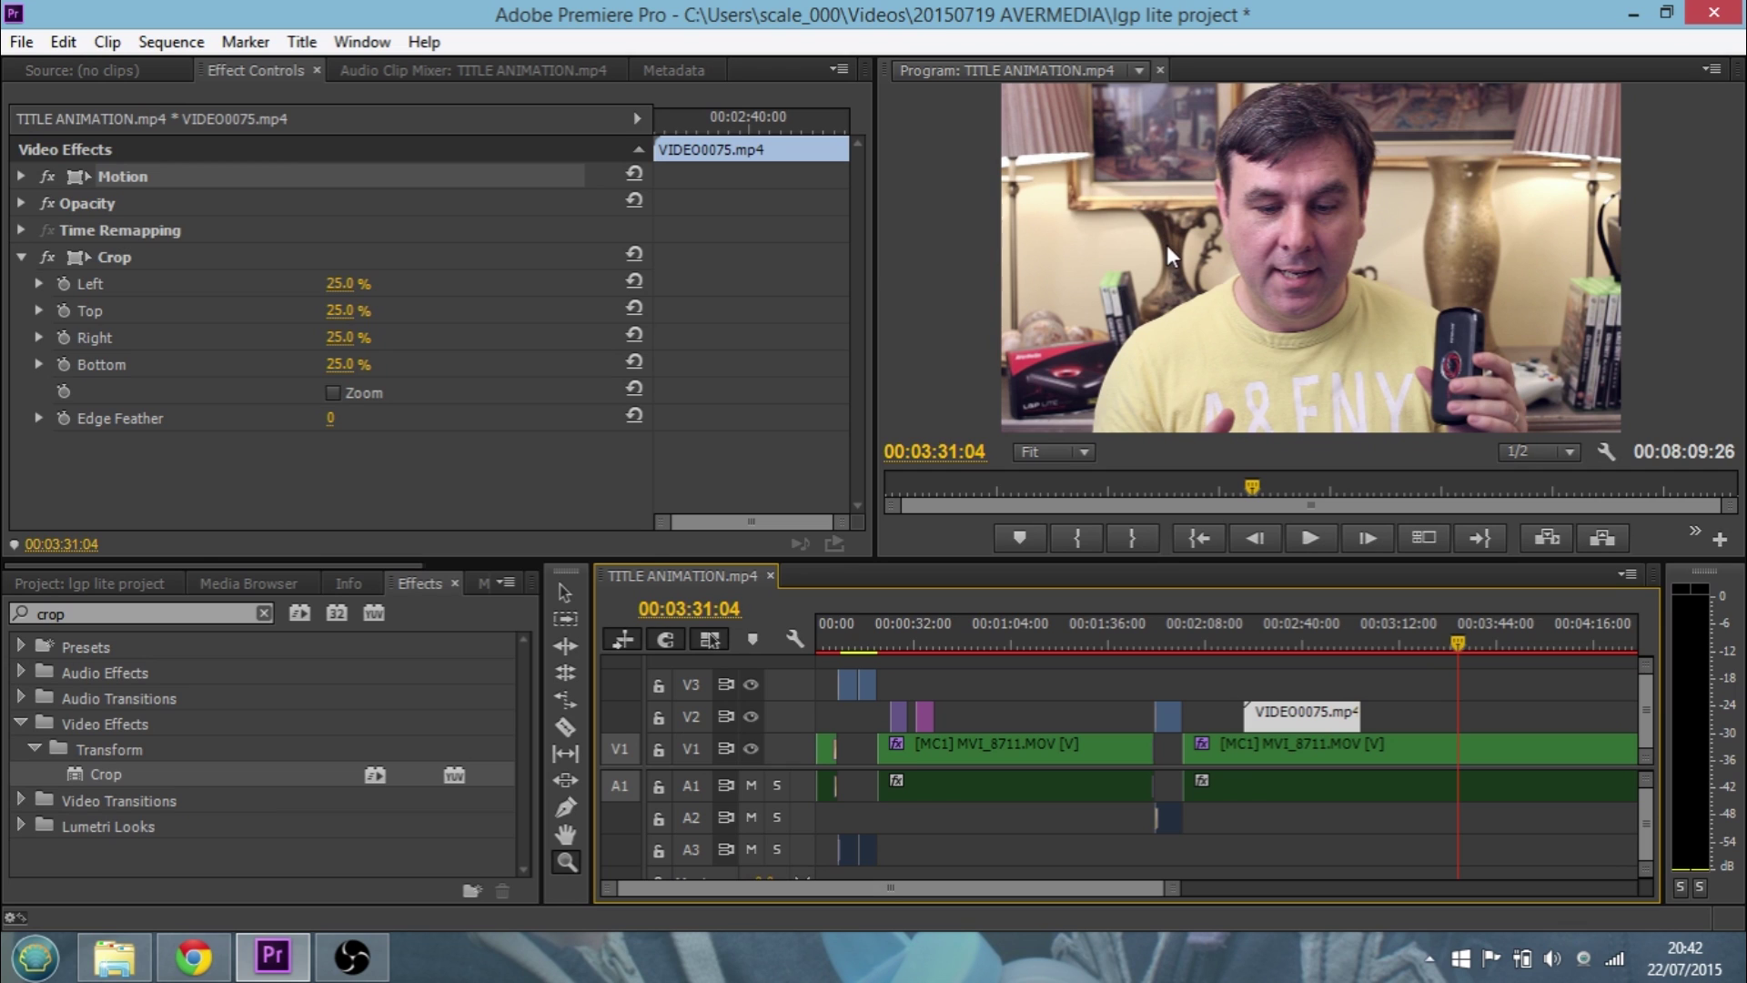
Step: Apply Crop to the second MVI_8711 clip on V1 and set Crop Left to 14%
{"action": "left_click", "coordinate": [1315, 272]}
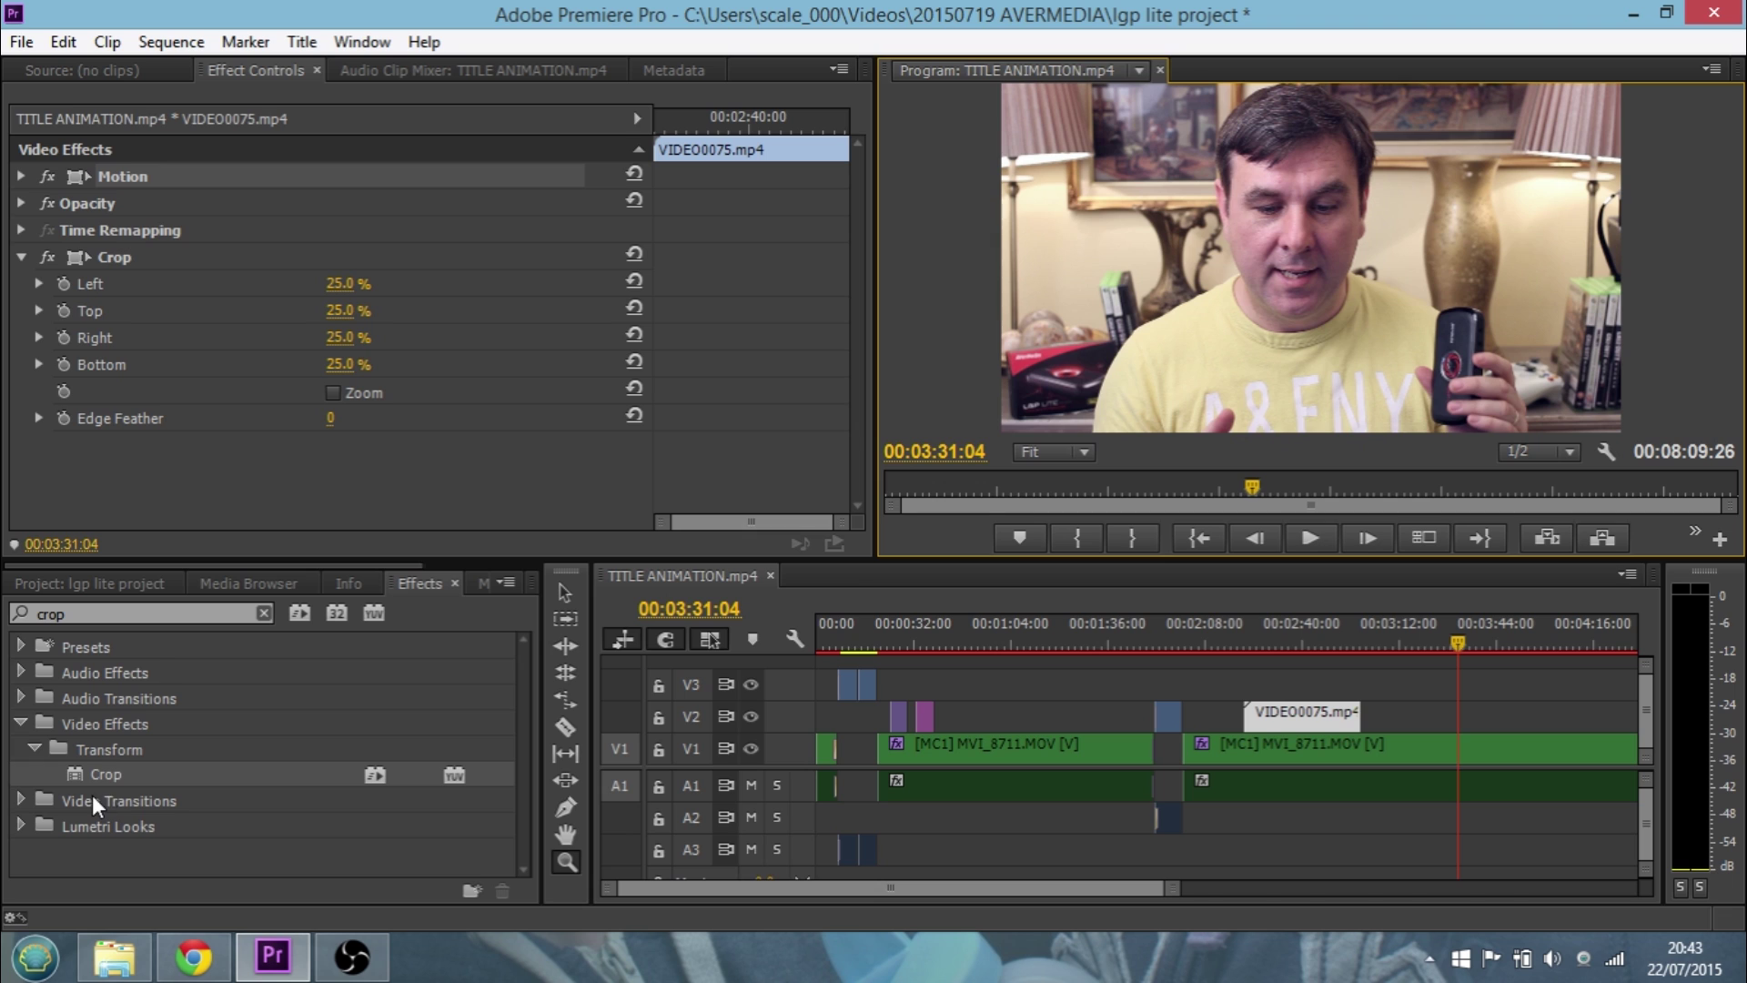
{"action": "left_click_drag", "start_coordinate": [121, 788], "coordinate": [1362, 755]}
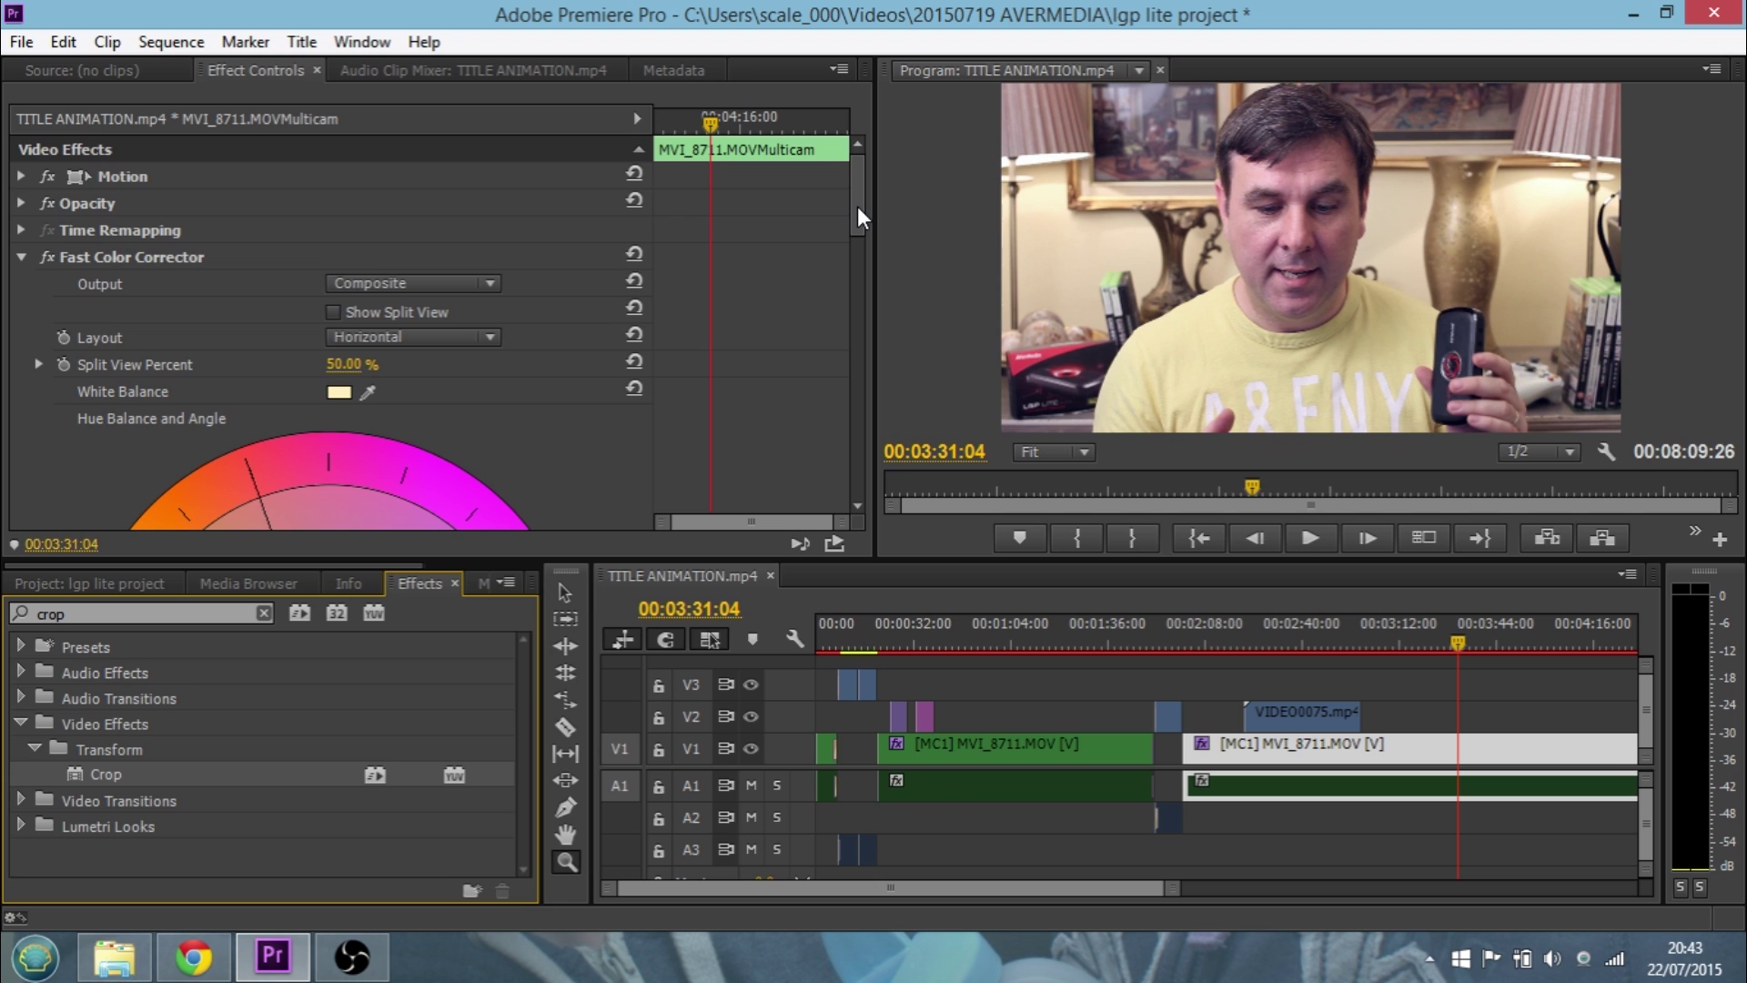
{"action": "left_click_drag", "start_coordinate": [858, 206], "coordinate": [861, 446]}
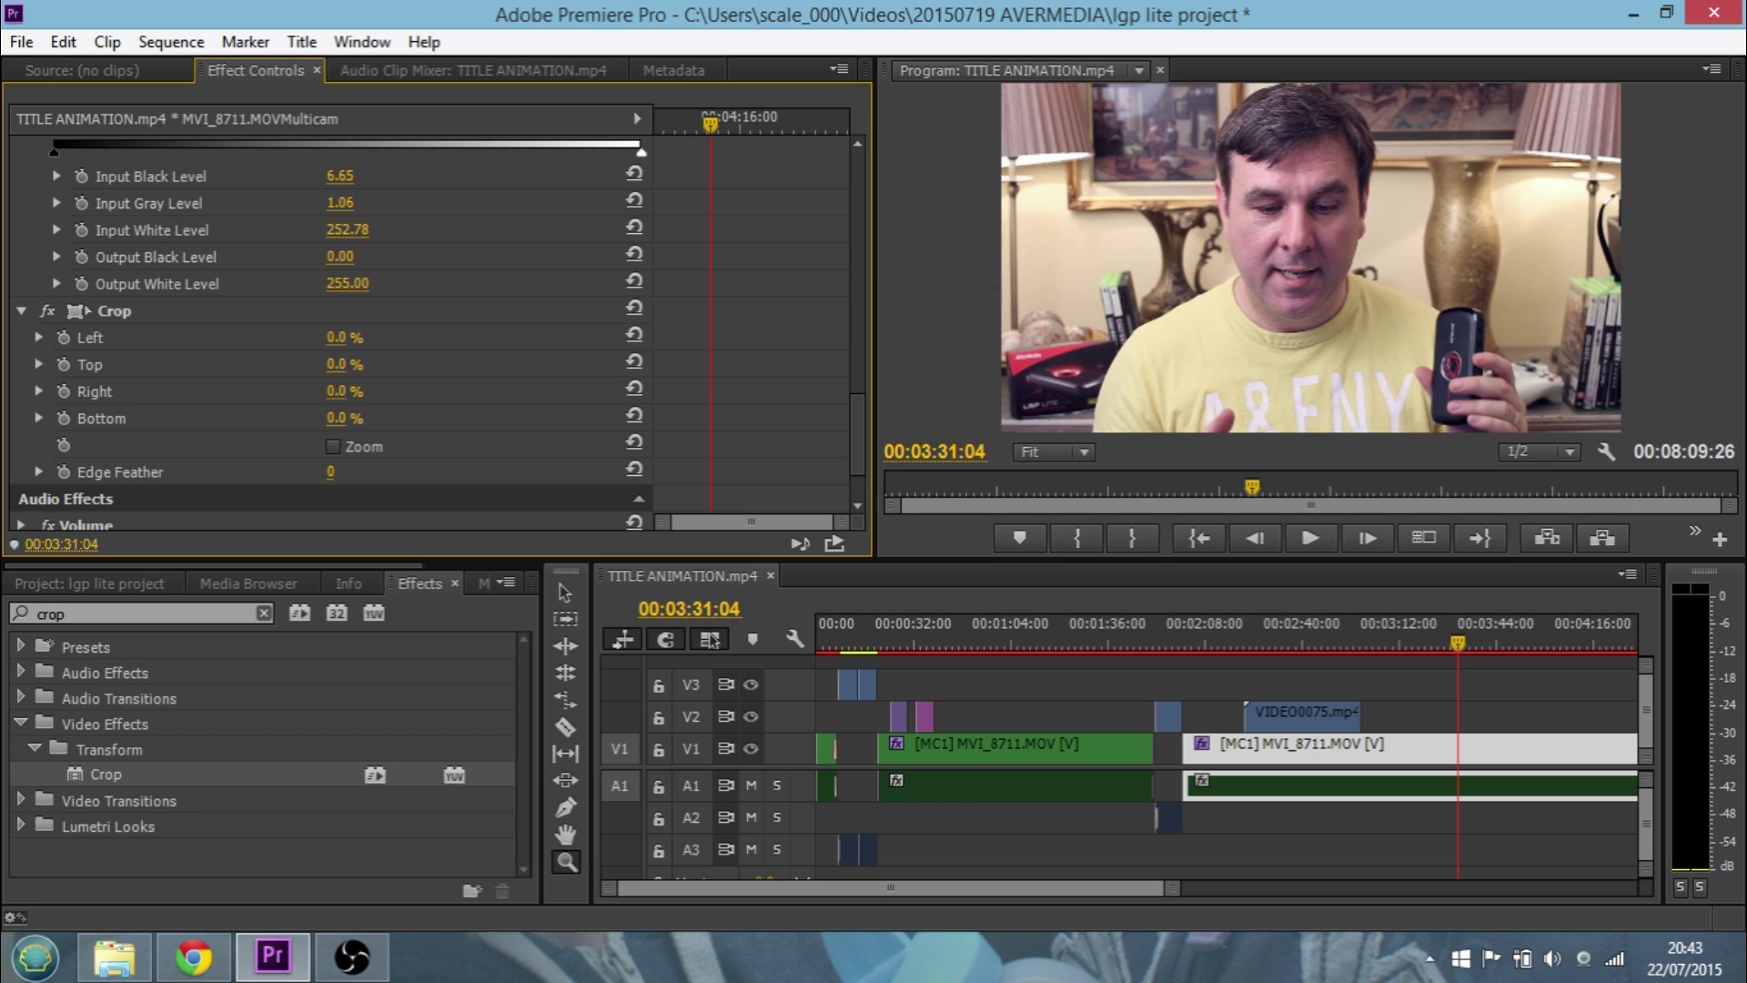
{"action": "mouse_move", "coordinate": [337, 337]}
{"action": "left_mouse_down"}
{"action": "mouse_move", "coordinate": [395, 337]}
{"action": "mouse_move", "coordinate": [369, 337]}
{"action": "left_mouse_up"}
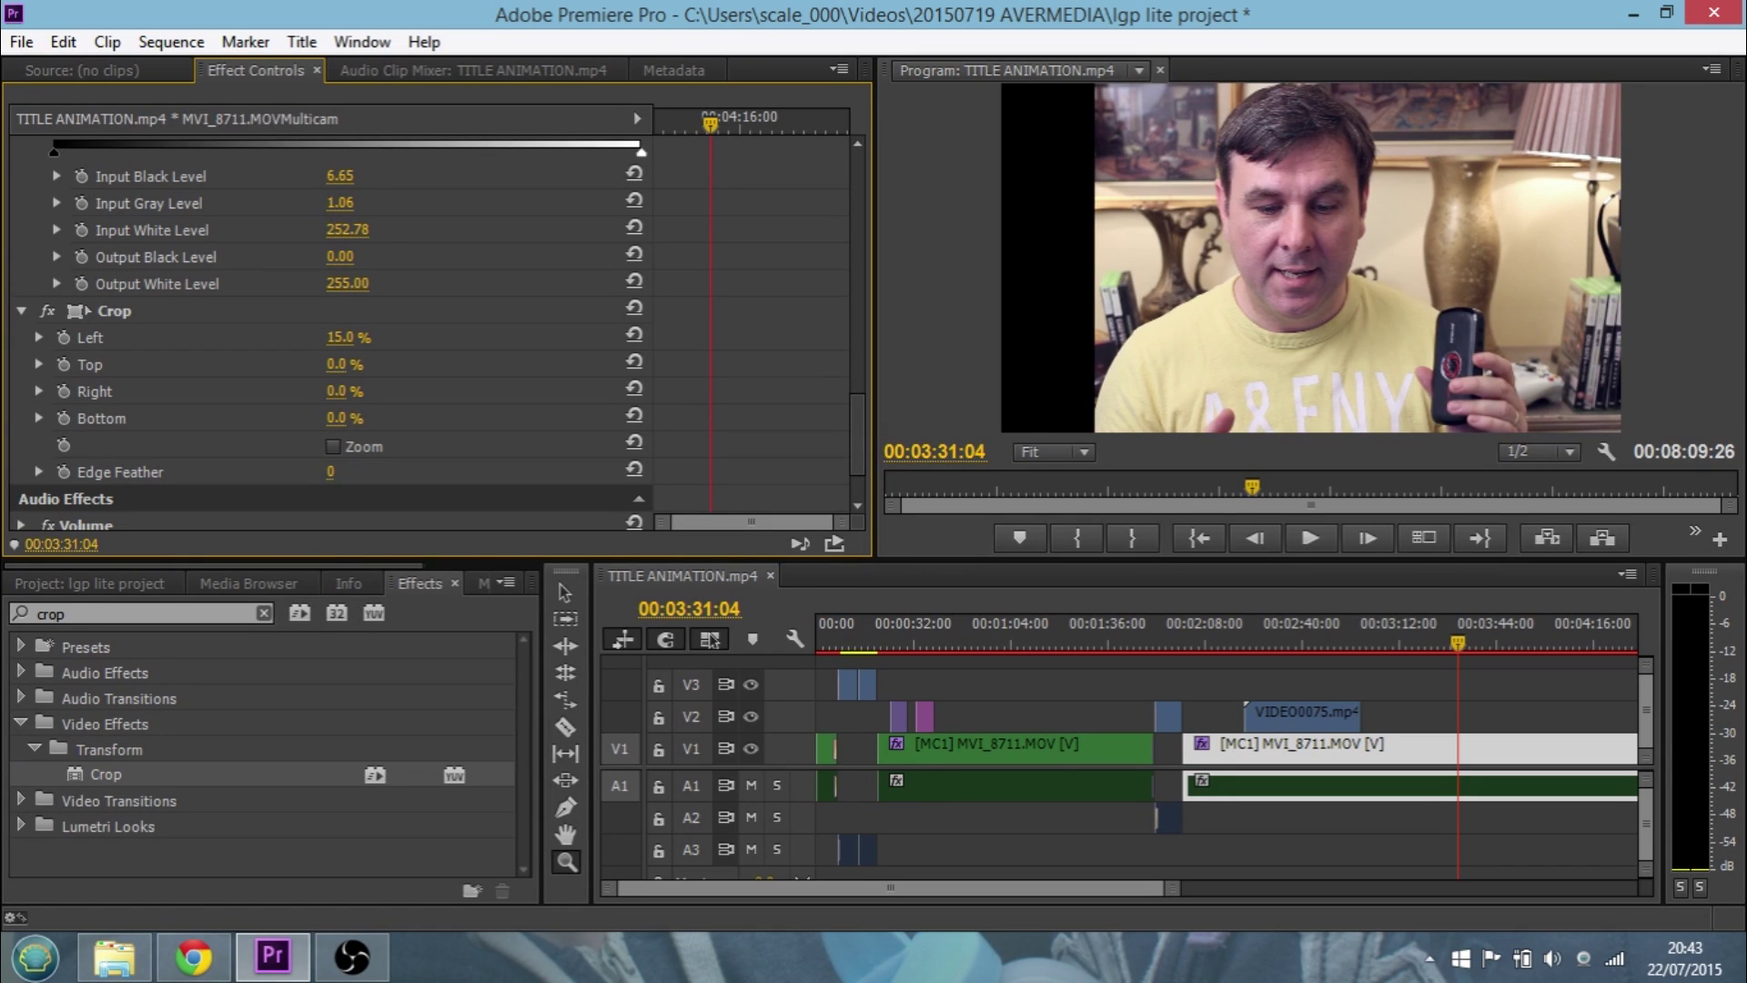
{"action": "left_click_drag", "start_coordinate": [337, 337], "coordinate": [332, 337]}
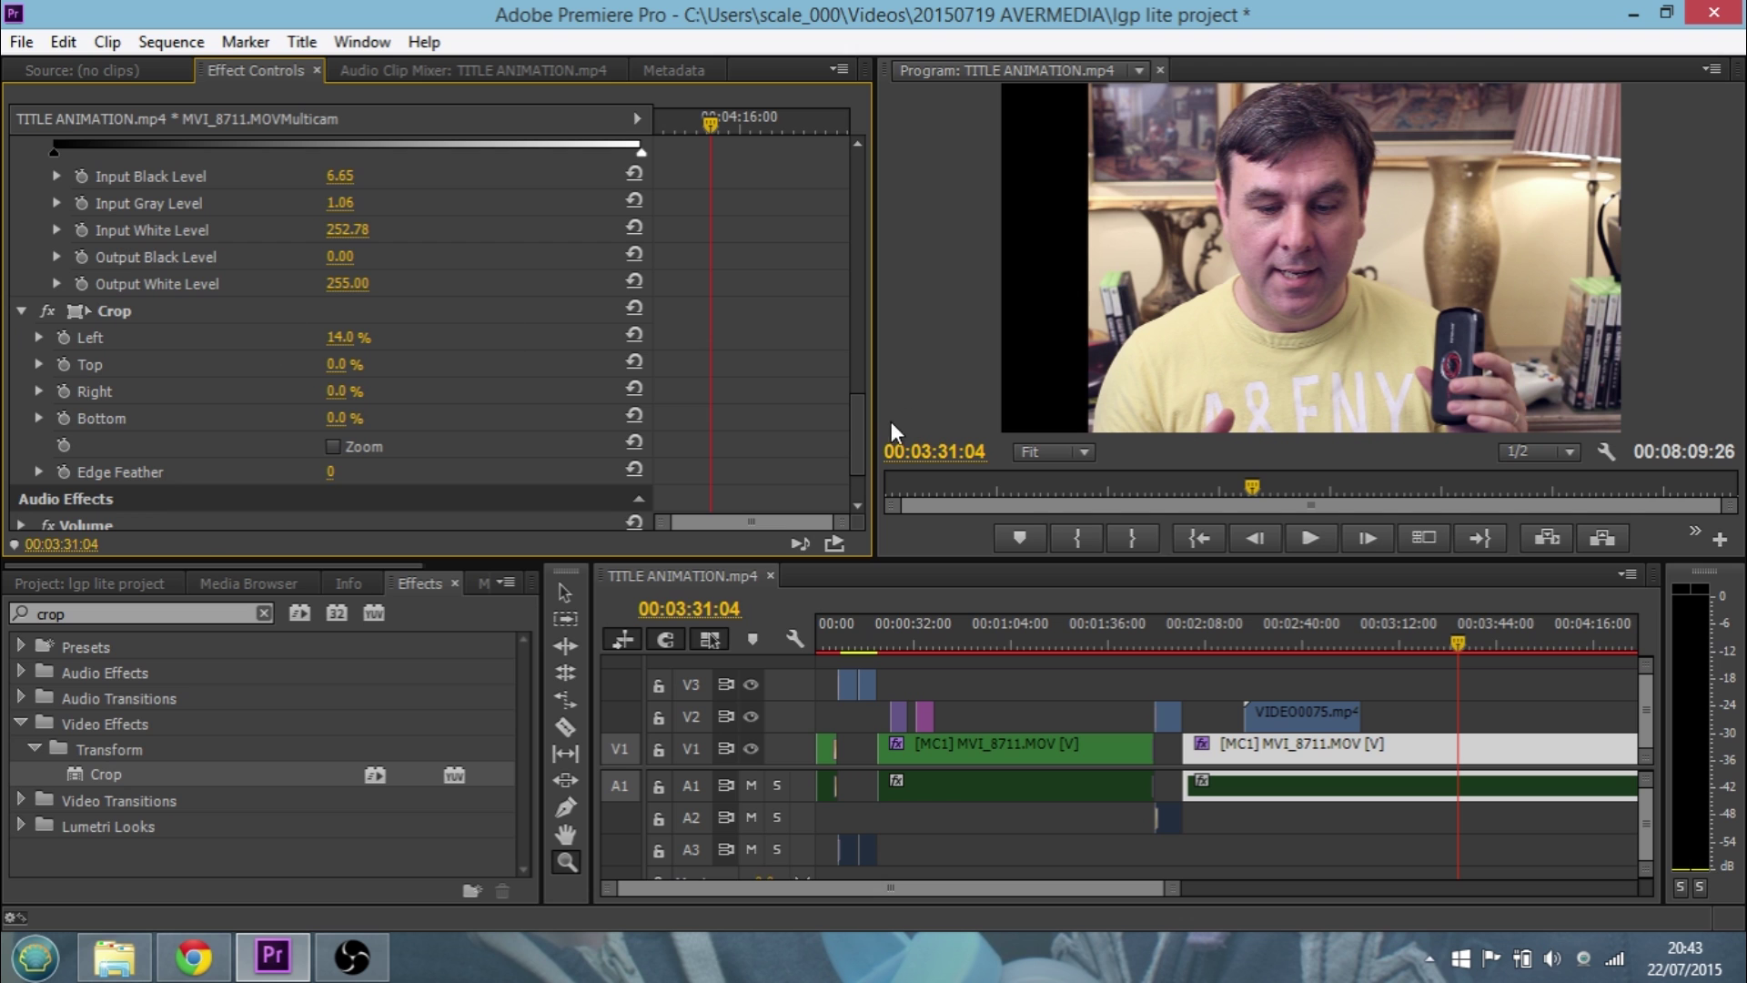
{"action": "left_click_drag", "start_coordinate": [862, 455], "coordinate": [854, 213]}
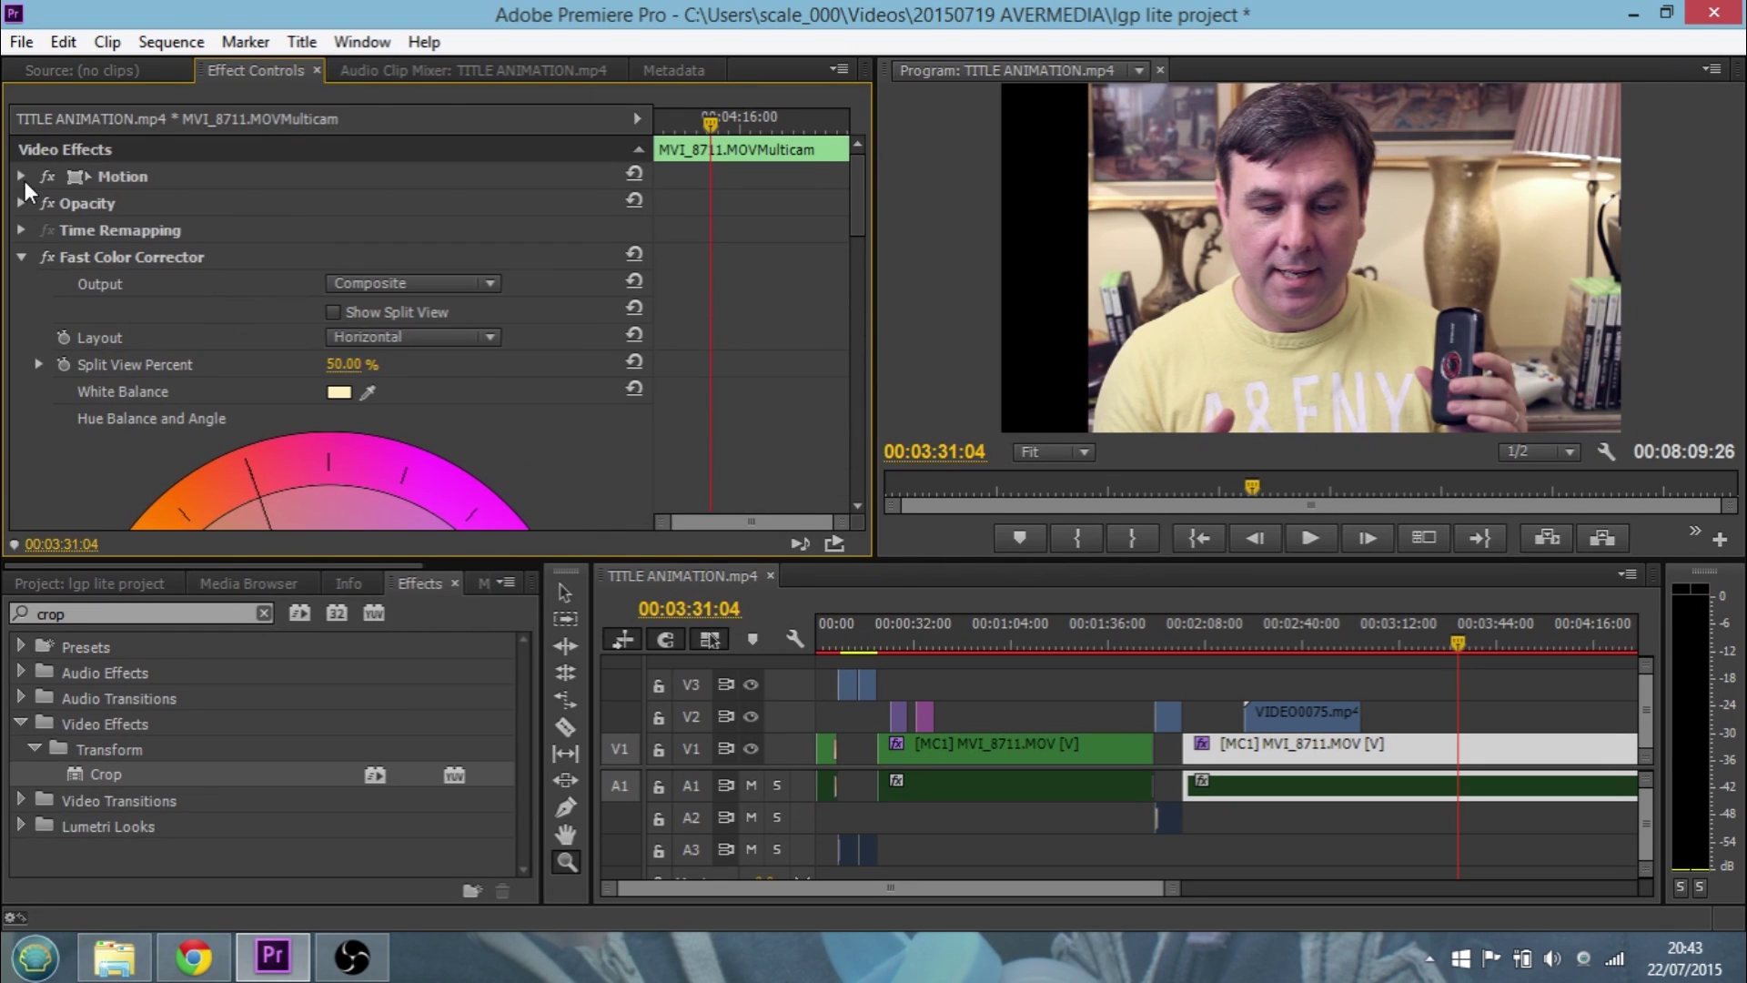
Step: Expand Motion and raise the second MVI_8711 clip's Scale to roughly 138–142%
{"action": "left_click", "coordinate": [21, 176]}
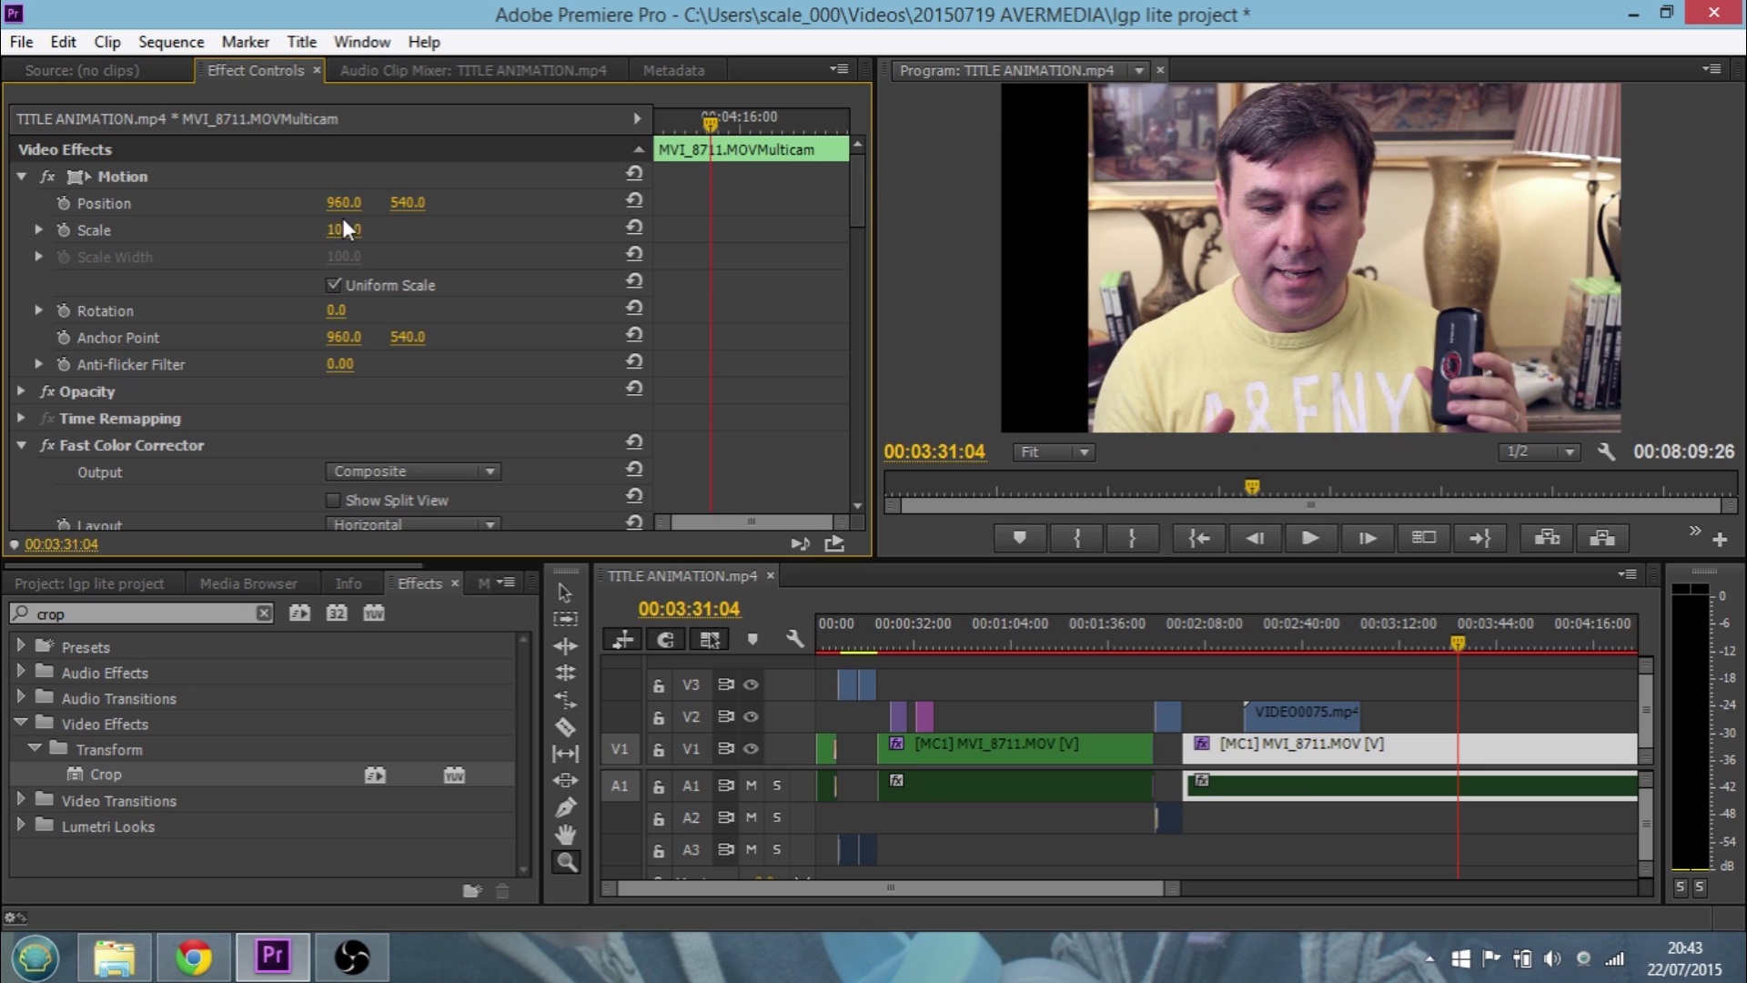
{"action": "left_click_drag", "start_coordinate": [344, 229], "coordinate": [404, 230]}
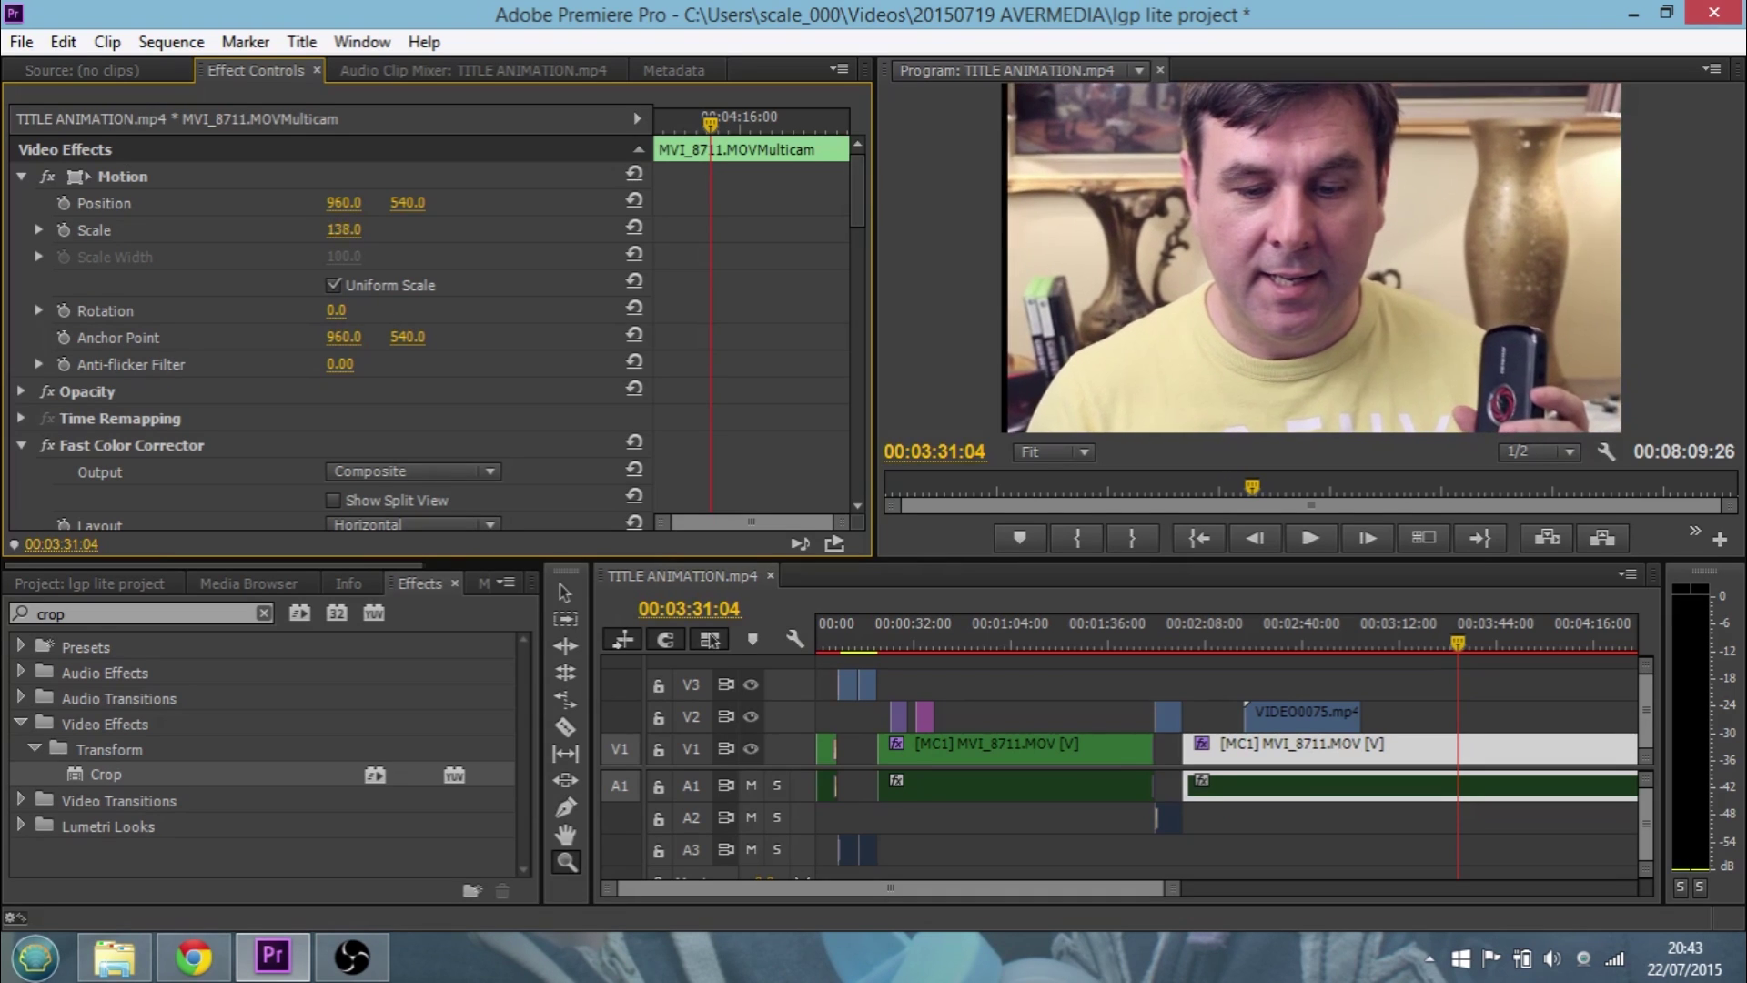